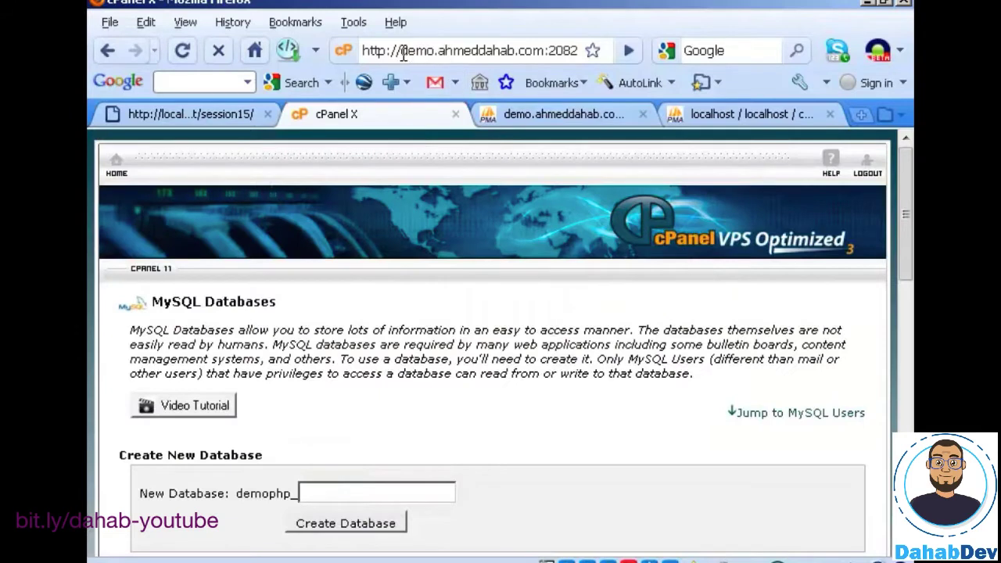
Step: Select the site's domain in the address of the cPanel MySQL Databases page
{"action": "left_click_drag", "start_coordinate": [402, 51], "coordinate": [543, 46]}
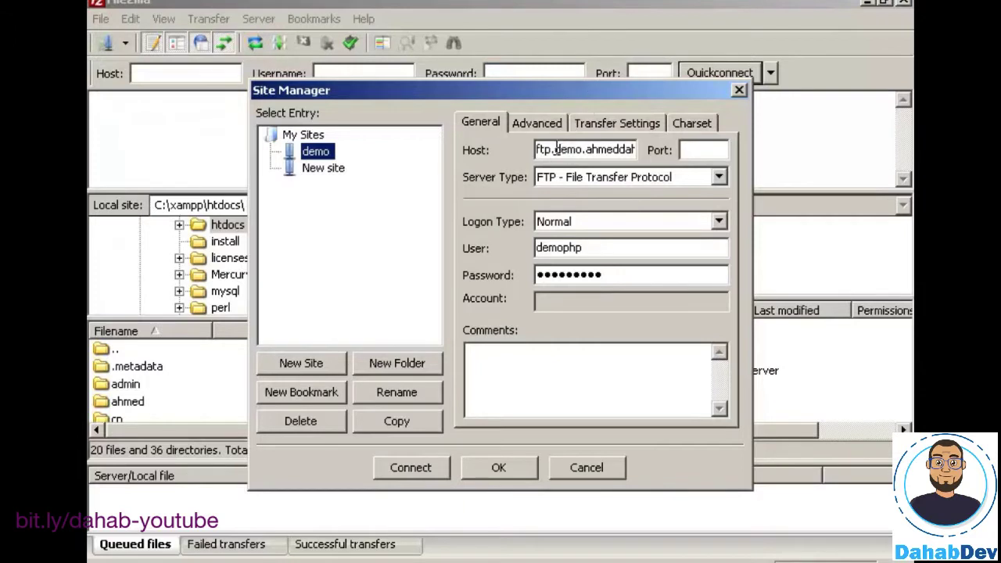
Step: Connect to the saved 'demo' site using FTP on port 21 with Normal logon type
{"action": "left_click", "coordinate": [689, 150]}
{"action": "type", "text": "21"}
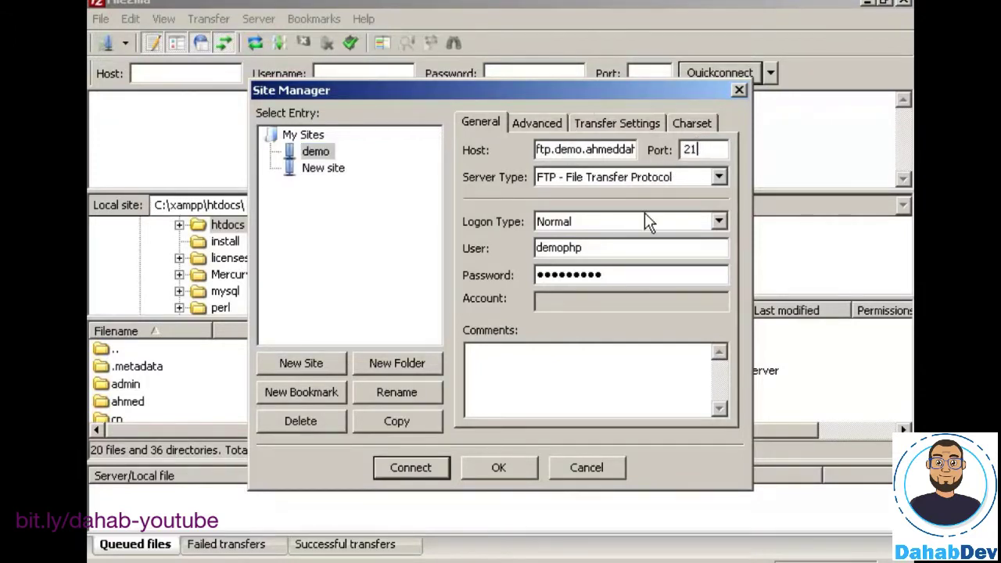
{"action": "left_click_drag", "start_coordinate": [623, 248], "coordinate": [495, 262]}
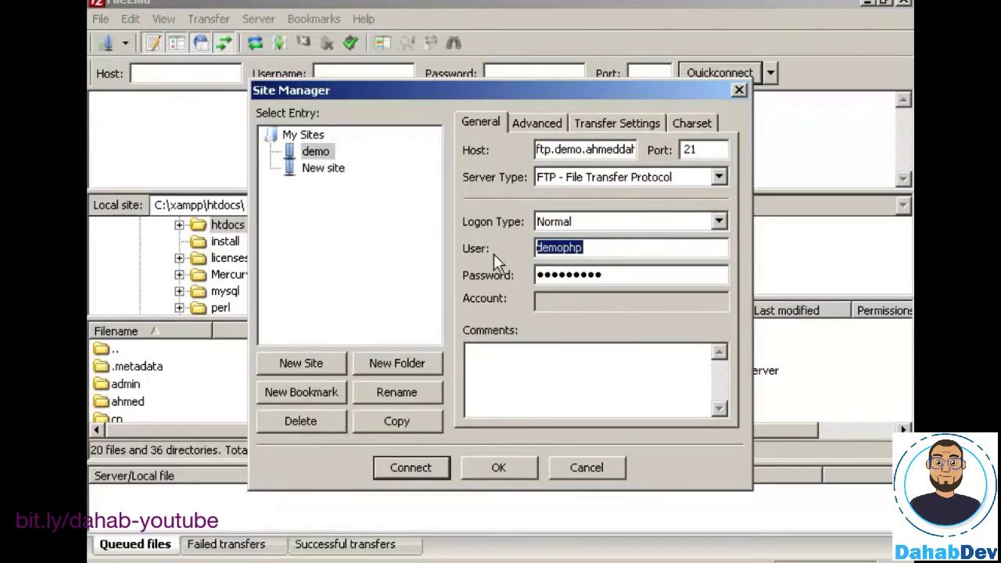
{"action": "left_click", "coordinate": [719, 221]}
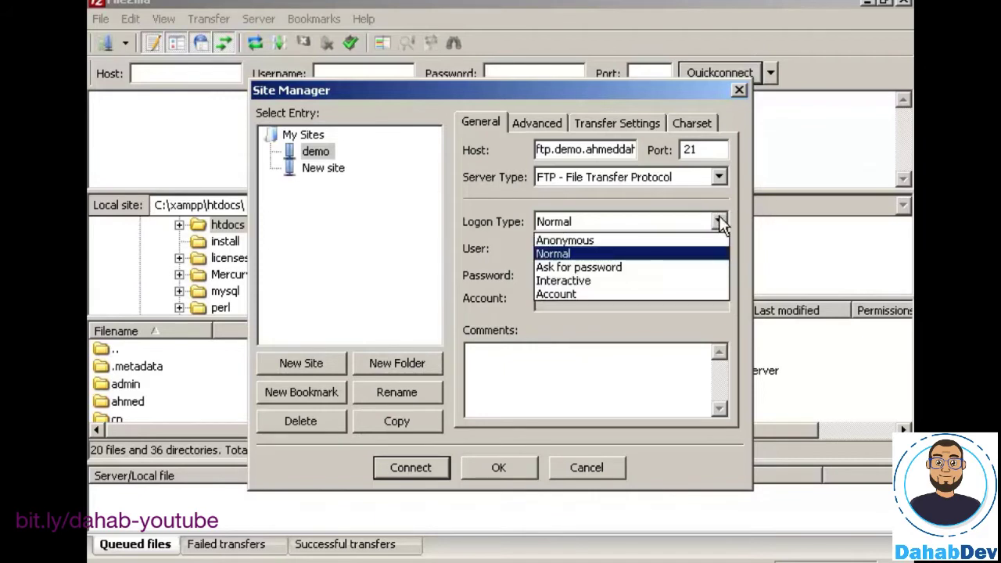
{"action": "left_click", "coordinate": [578, 255]}
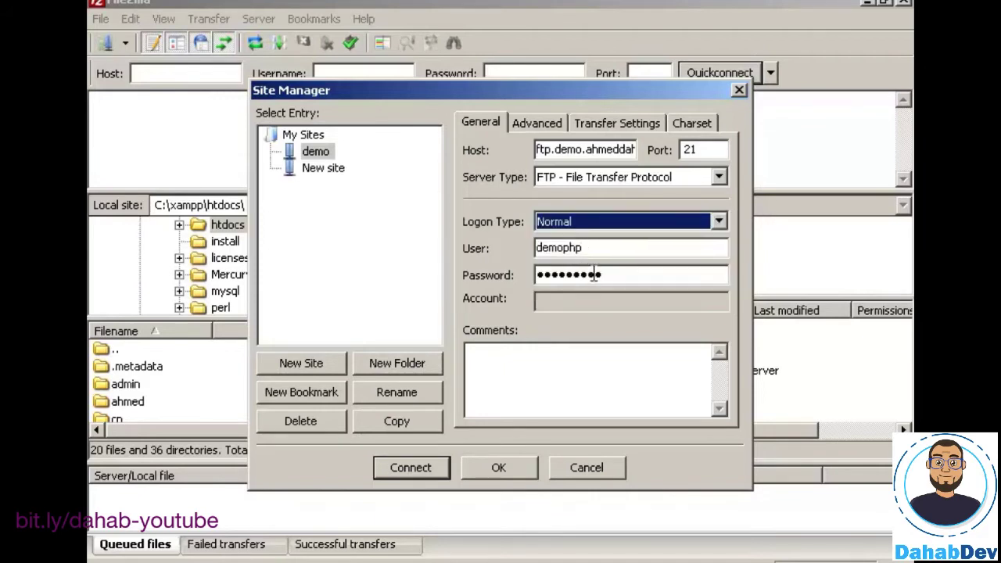
{"action": "left_click", "coordinate": [643, 227]}
{"action": "left_click", "coordinate": [639, 240]}
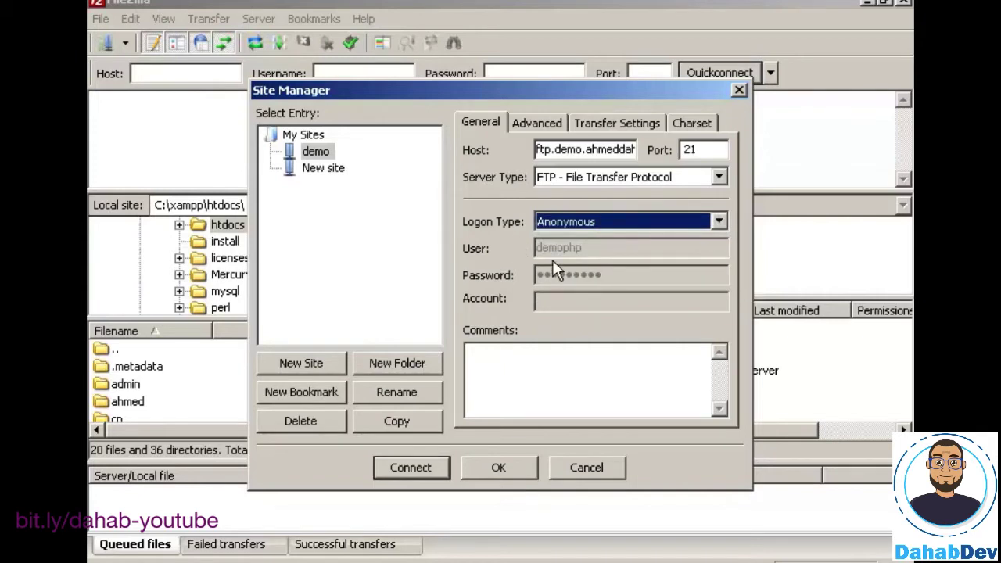
{"action": "left_click", "coordinate": [568, 224]}
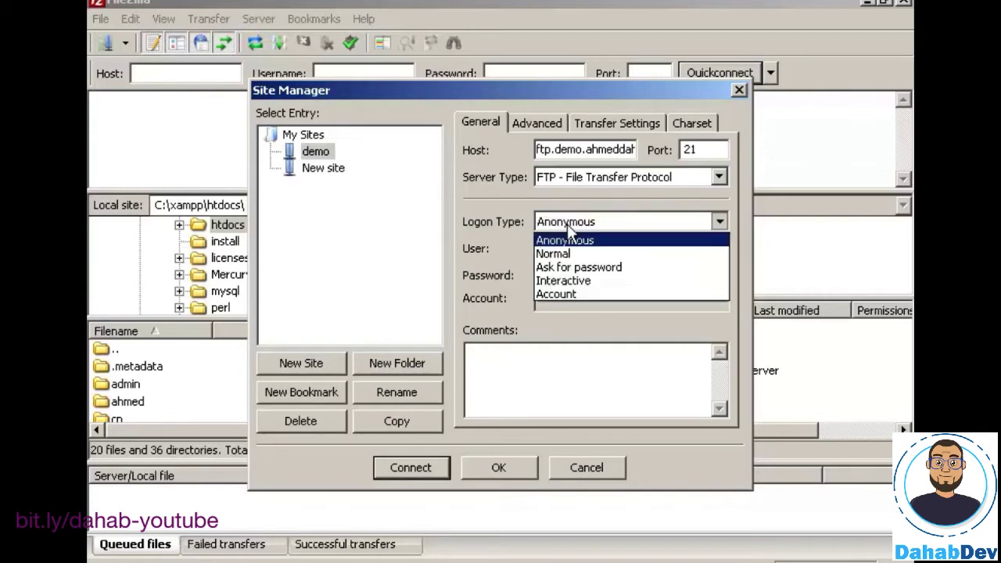
{"action": "left_click", "coordinate": [575, 253]}
{"action": "left_click", "coordinate": [679, 182]}
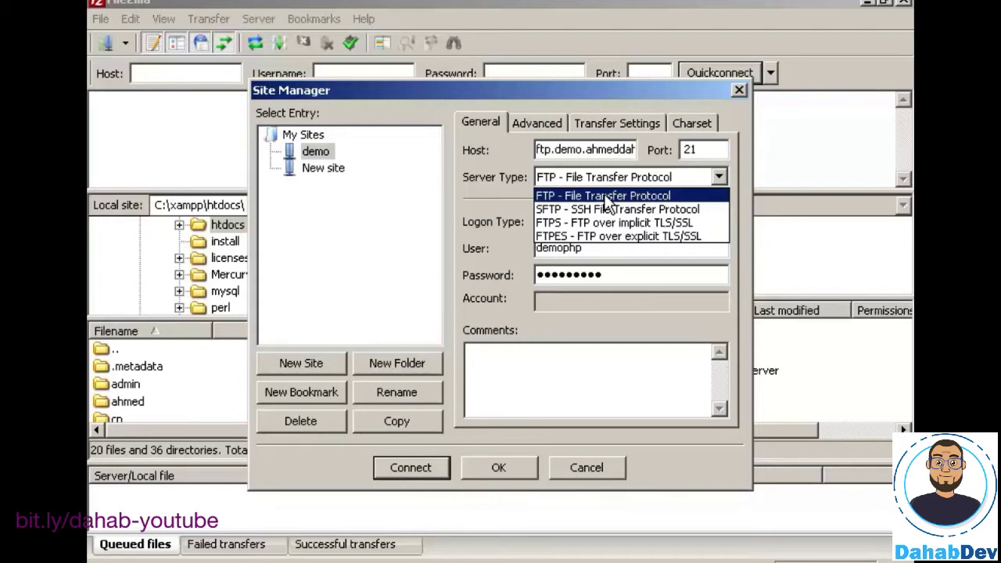
{"action": "left_click", "coordinate": [607, 202]}
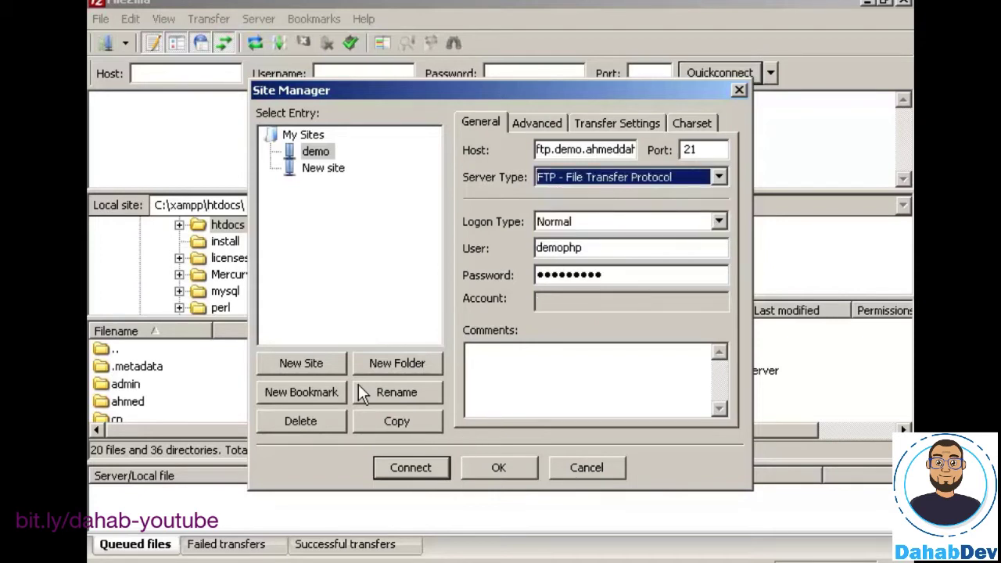
{"action": "left_click", "coordinate": [415, 468]}
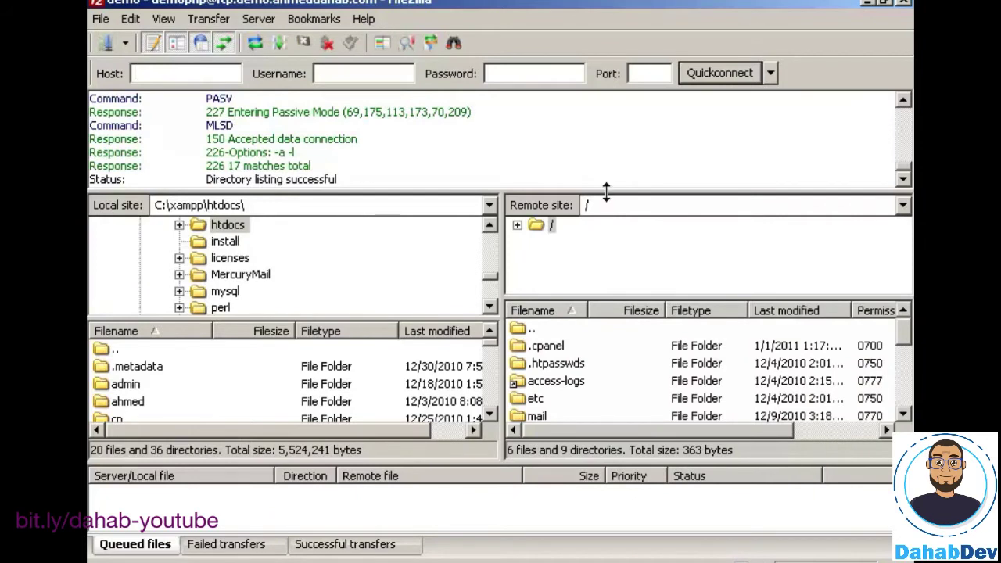
Step: Enlarge the file panes and open the server's public_html folder
{"action": "left_click_drag", "start_coordinate": [608, 191], "coordinate": [608, 165]}
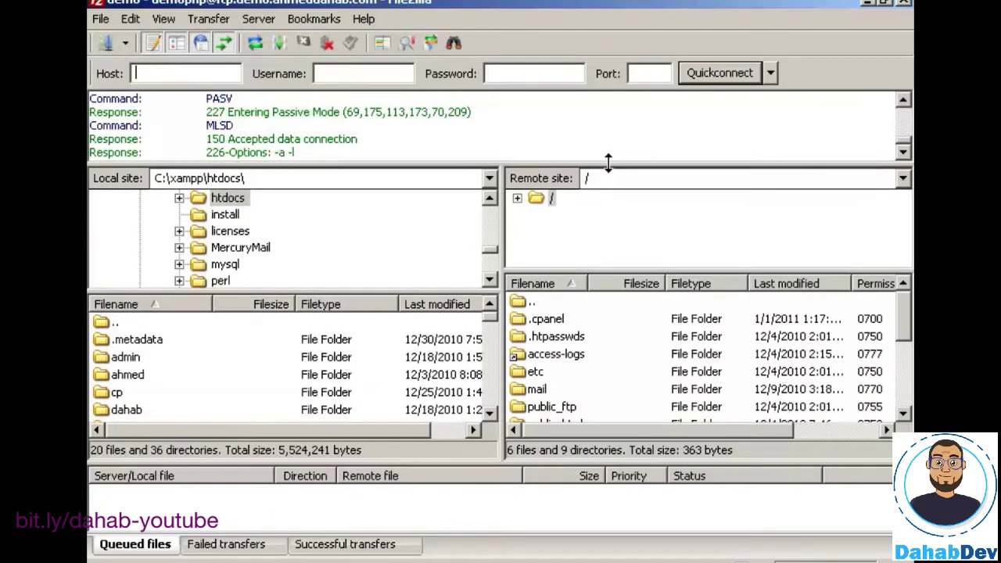
{"action": "left_click", "coordinate": [517, 198]}
{"action": "scroll", "coordinate": [564, 223], "scroll_direction": "down", "scroll_amount": 2}
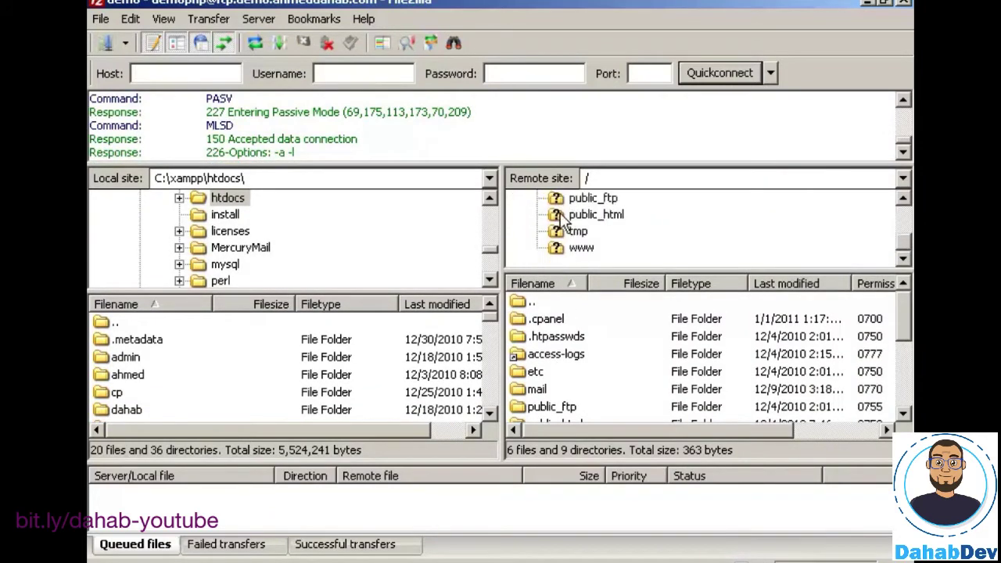
{"action": "left_click", "coordinate": [593, 216]}
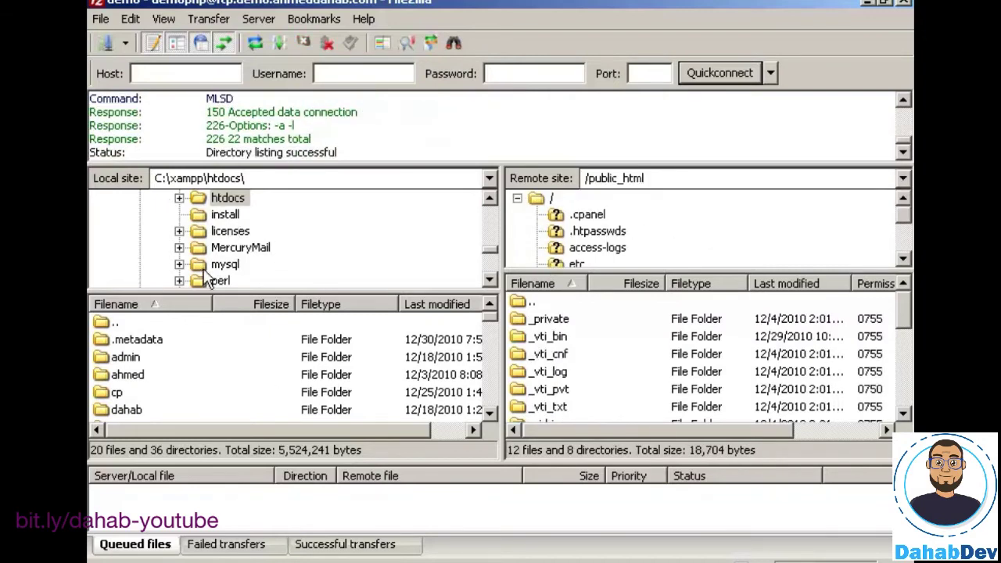
{"action": "scroll", "coordinate": [347, 227], "scroll_direction": "up", "scroll_amount": 5}
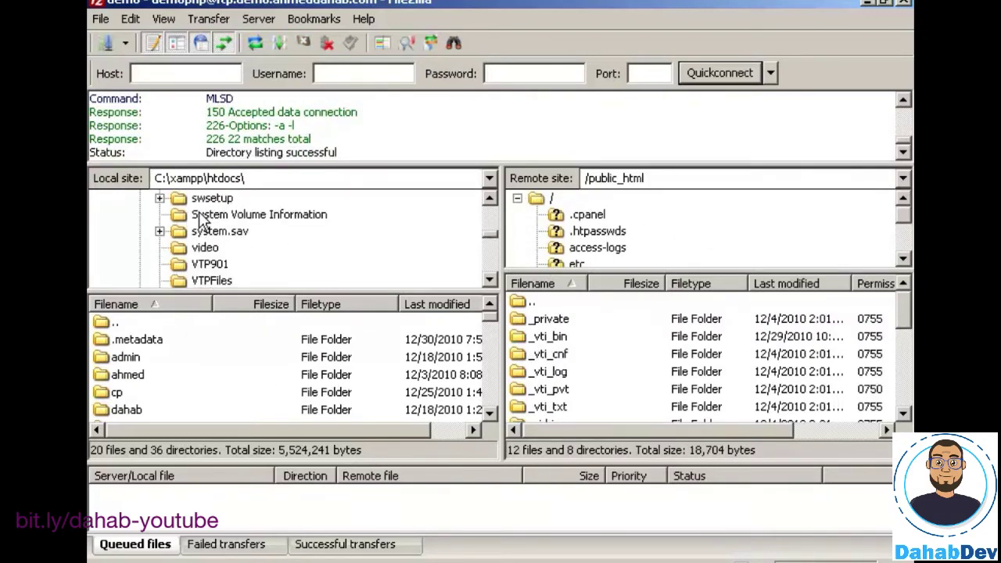
{"action": "scroll", "coordinate": [258, 228], "scroll_direction": "up", "scroll_amount": 5}
{"action": "scroll", "coordinate": [266, 219], "scroll_direction": "down", "scroll_amount": 5}
{"action": "scroll", "coordinate": [308, 261], "scroll_direction": "down", "scroll_amount": 6}
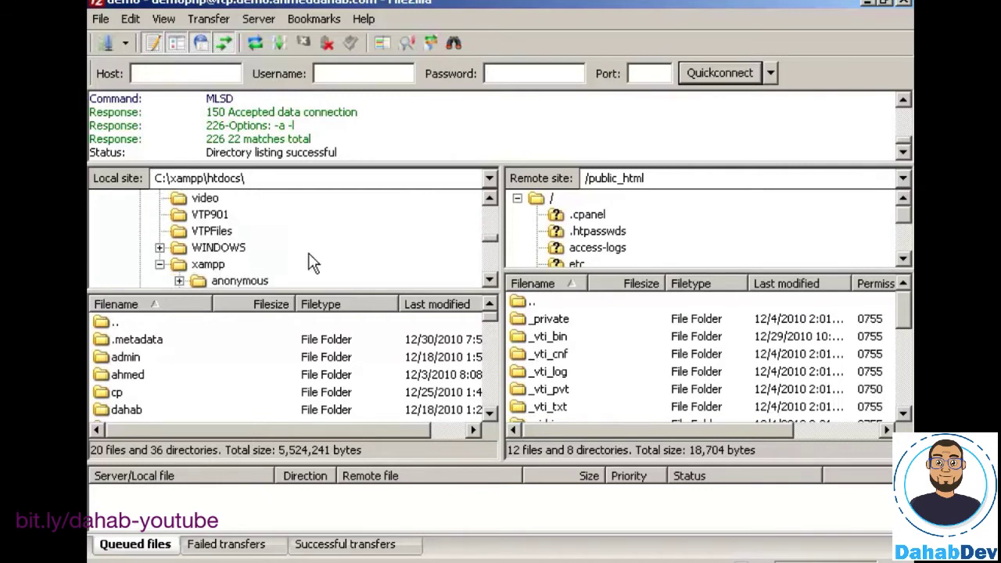
Step: Open the local session15 project folder under htdocs
{"action": "left_click", "coordinate": [230, 327]}
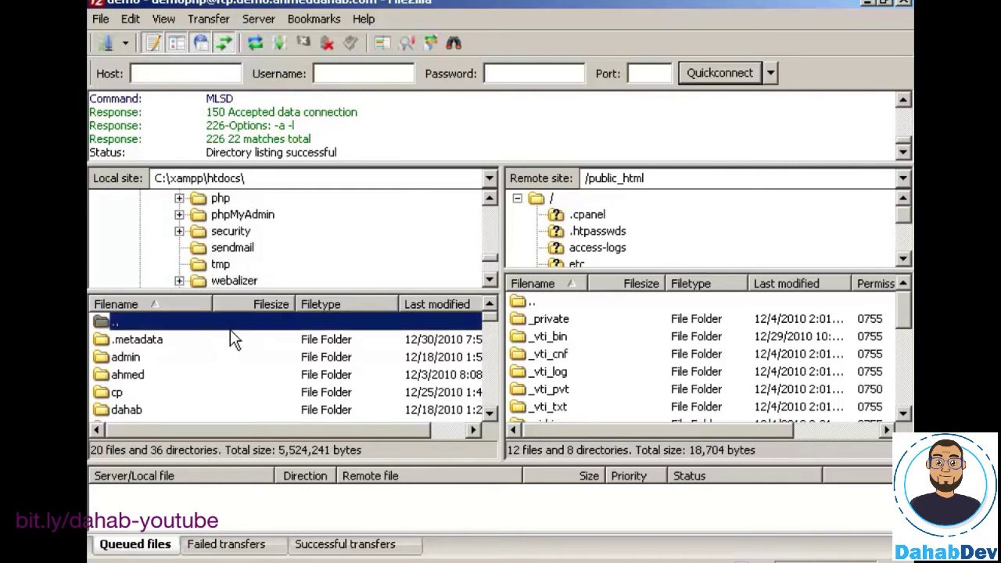
{"action": "scroll", "coordinate": [233, 330], "scroll_direction": "down", "scroll_amount": 5}
{"action": "scroll", "coordinate": [227, 360], "scroll_direction": "down", "scroll_amount": 3}
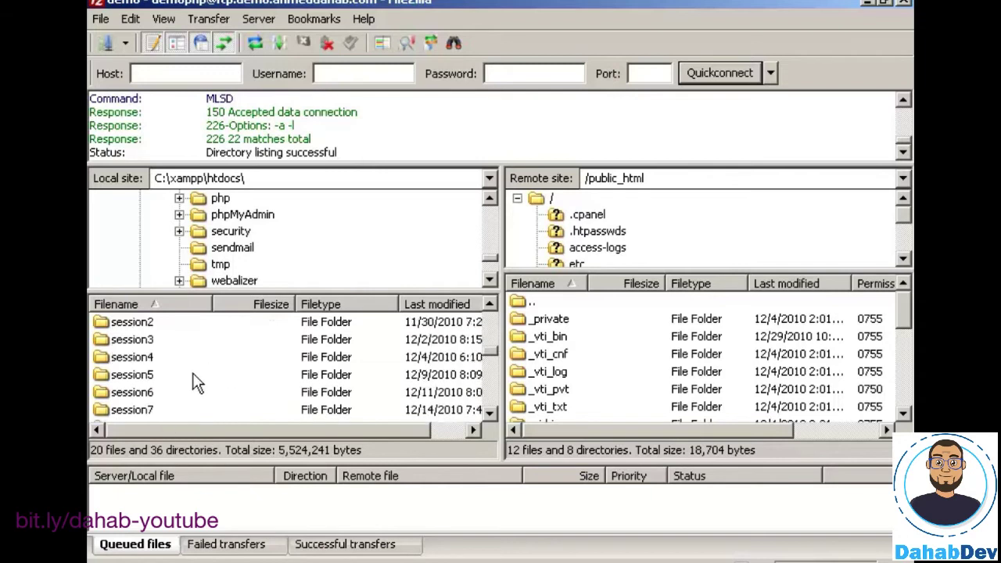
{"action": "scroll", "coordinate": [179, 364], "scroll_direction": "up", "scroll_amount": 1}
{"action": "left_click", "coordinate": [179, 360]}
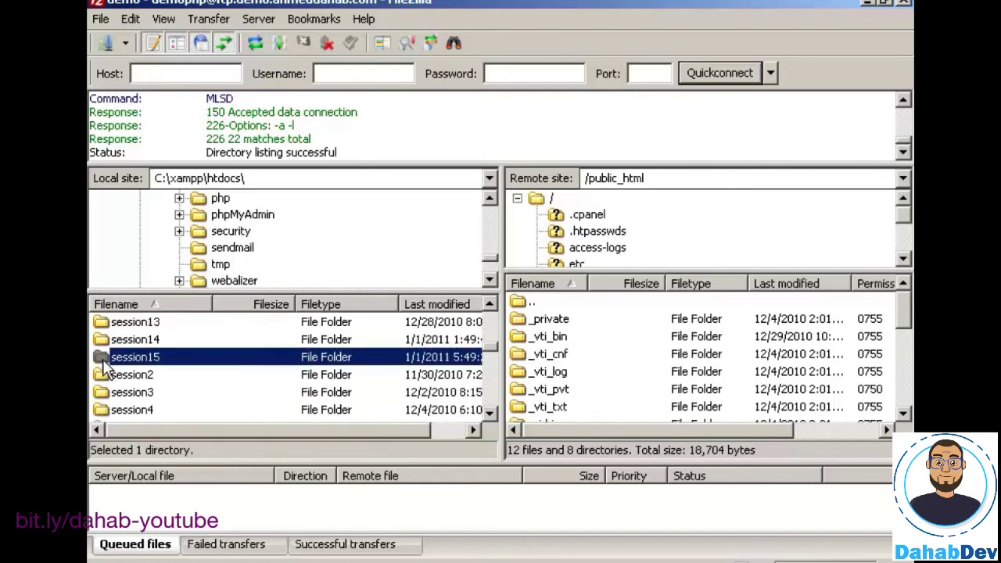
{"action": "double_click", "coordinate": [176, 359]}
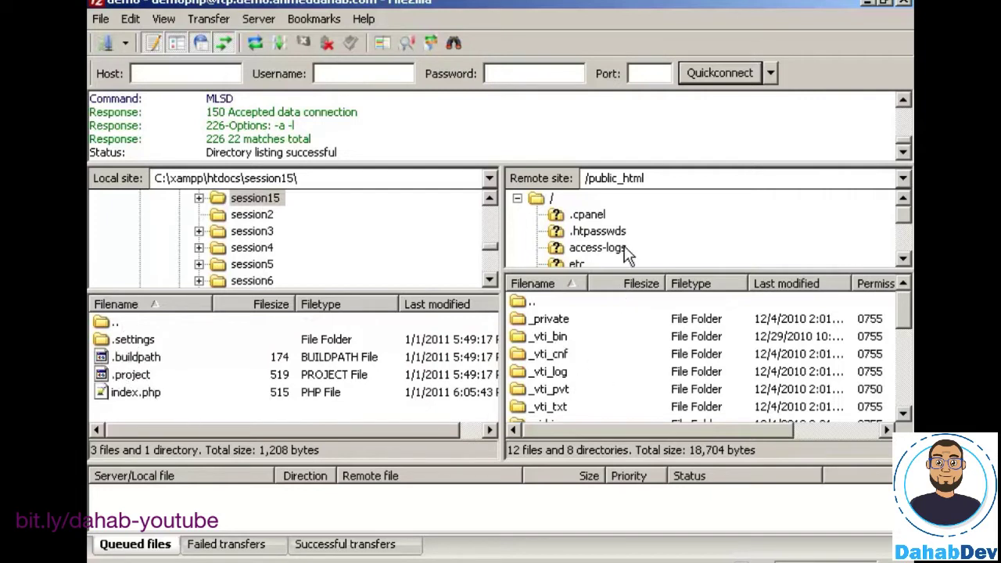
{"action": "scroll", "coordinate": [685, 231], "scroll_direction": "down", "scroll_amount": 1}
{"action": "scroll", "coordinate": [683, 210], "scroll_direction": "down", "scroll_amount": 1}
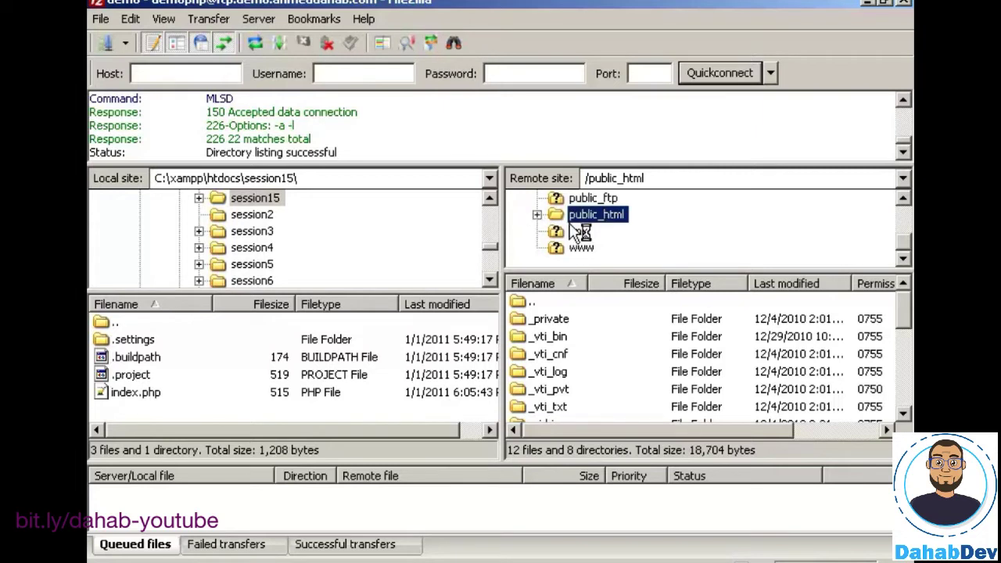
{"action": "scroll", "coordinate": [710, 253], "scroll_direction": "up", "scroll_amount": 3}
{"action": "scroll", "coordinate": [667, 223], "scroll_direction": "down", "scroll_amount": 3}
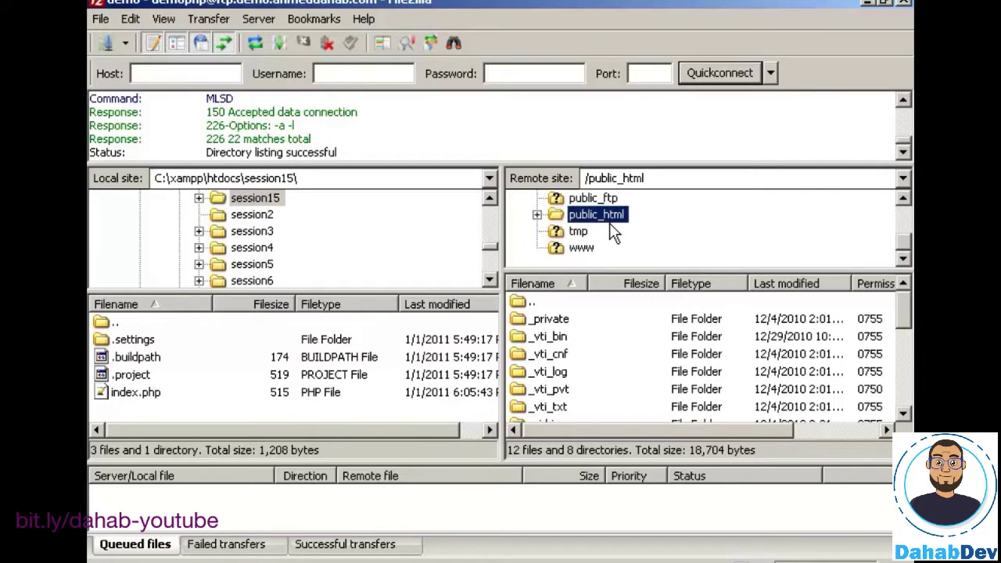
Step: Expand public_html in the remote tree and select the local index.php file
{"action": "left_click", "coordinate": [537, 214]}
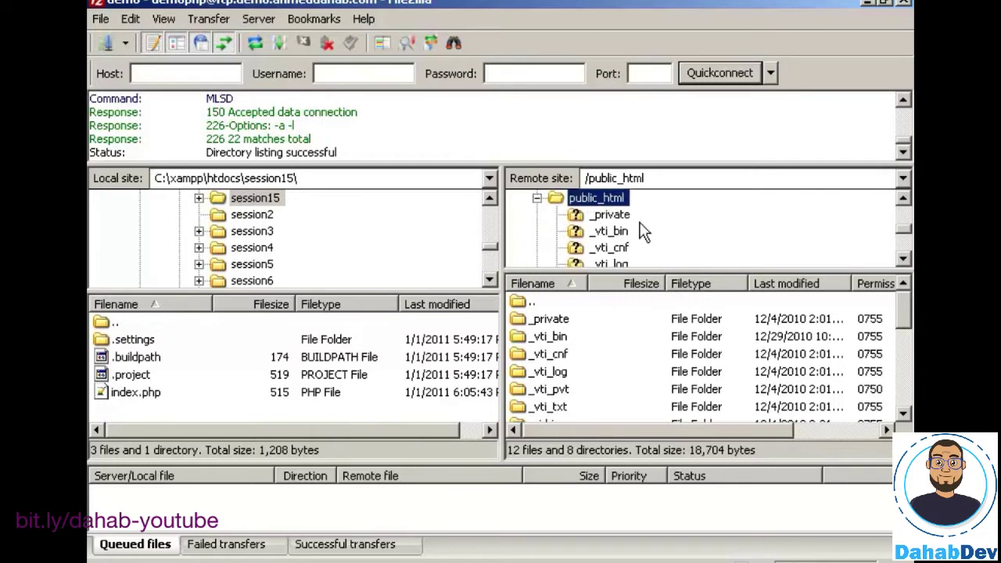
{"action": "left_click", "coordinate": [615, 353]}
{"action": "scroll", "coordinate": [630, 356], "scroll_direction": "down", "scroll_amount": 4}
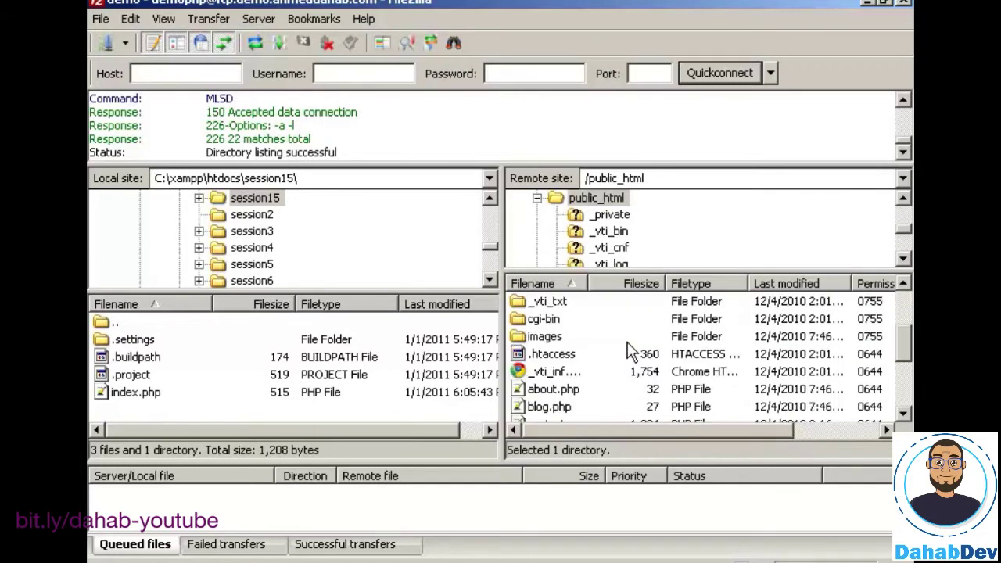
{"action": "scroll", "coordinate": [630, 356], "scroll_direction": "down", "scroll_amount": 1}
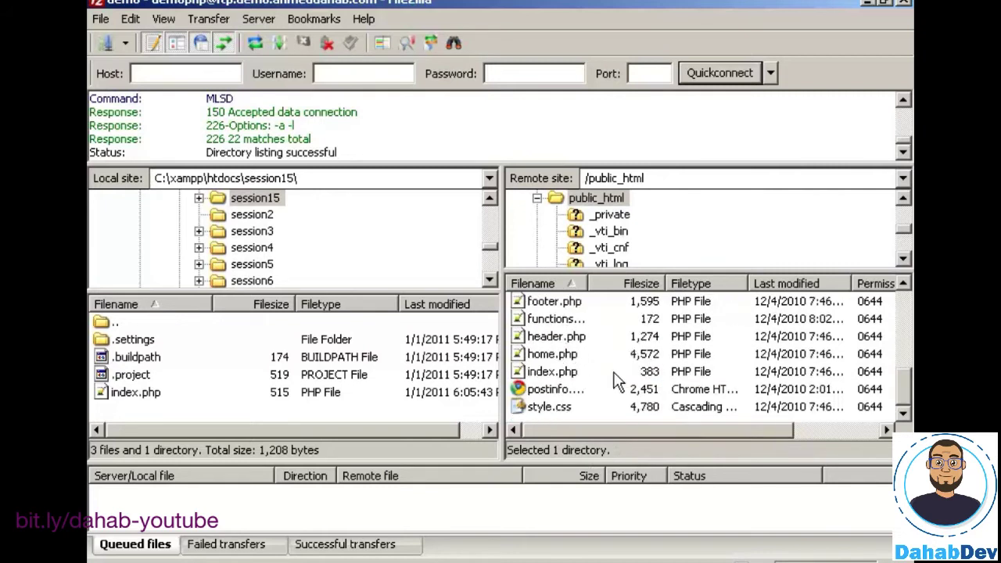
{"action": "left_click", "coordinate": [139, 395]}
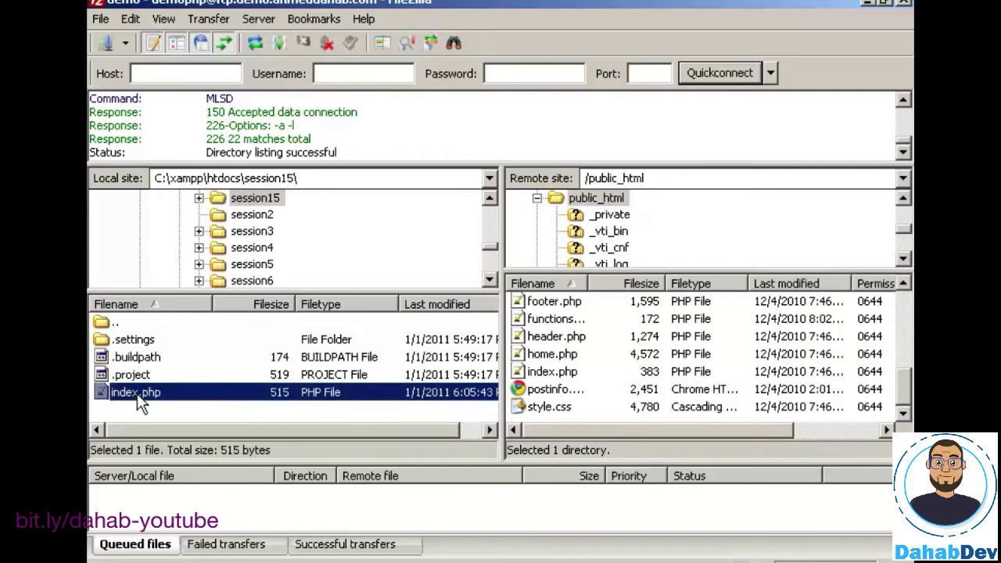
Step: Upload index.php to public_html, overwriting the server copy, then view the localhost session15 page
{"action": "right_click", "coordinate": [138, 397]}
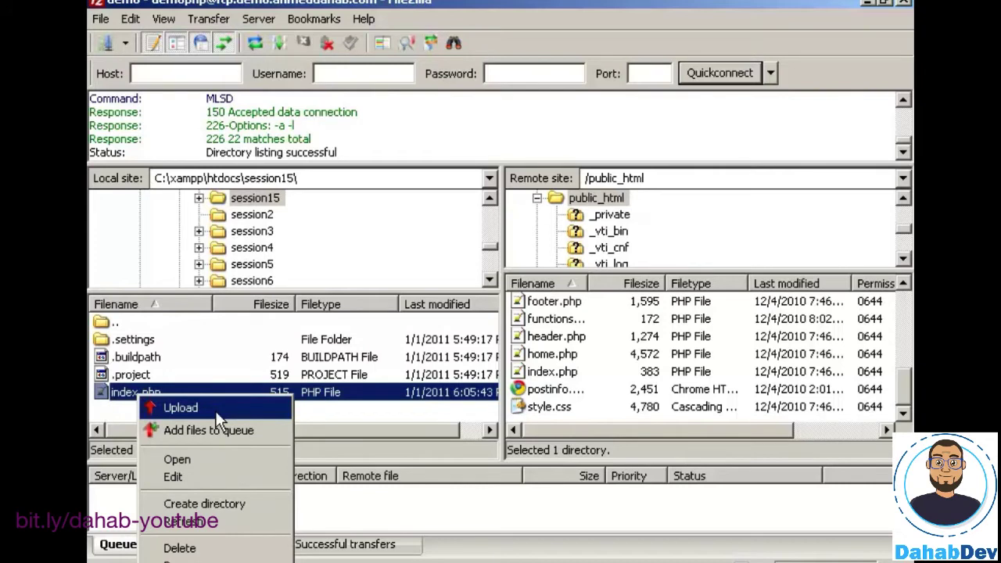
{"action": "left_click", "coordinate": [218, 414]}
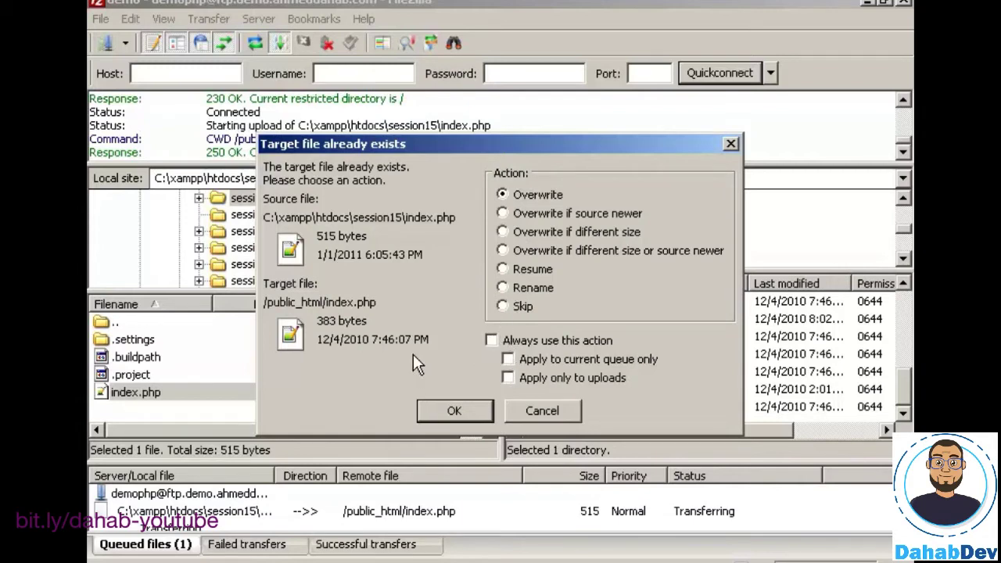
{"action": "left_click", "coordinate": [453, 419]}
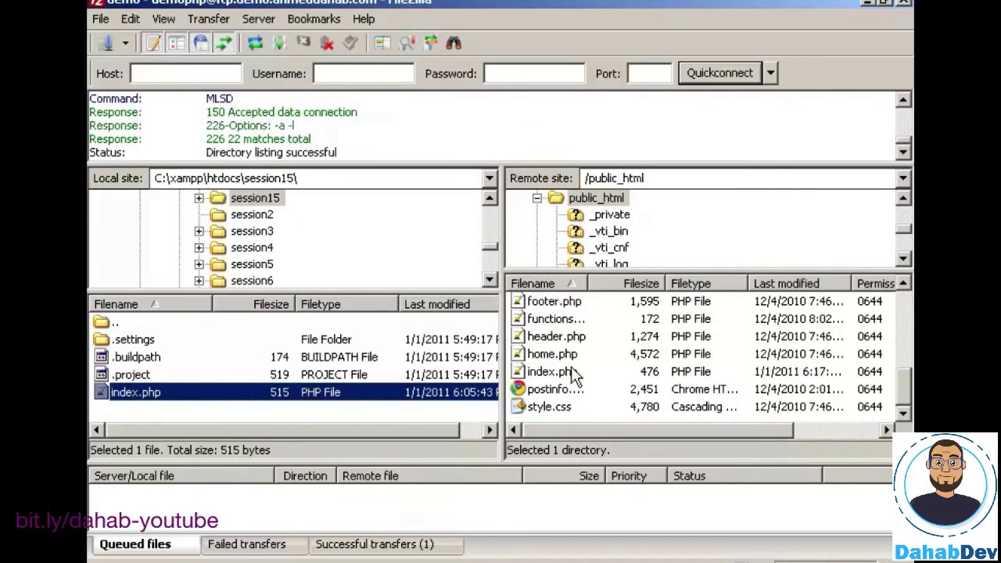
{"action": "key", "text": "alt+Tab"}
{"action": "left_click", "coordinate": [191, 118]}
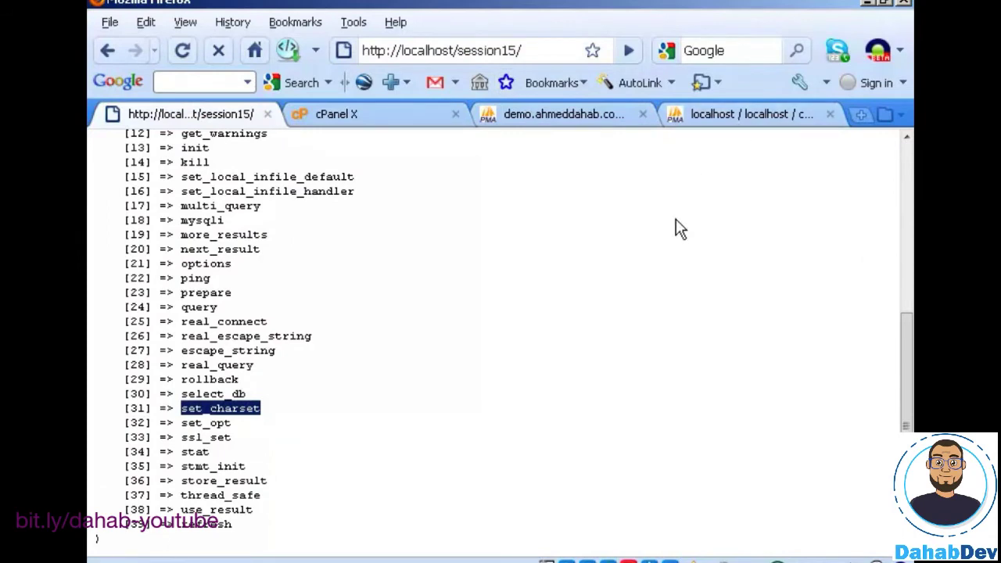
Step: Load demo.ahmeddahab.com in a new tab and compare its output with the localhost session15 page
{"action": "key", "text": "ctrl+t"}
{"action": "type", "text": "de"}
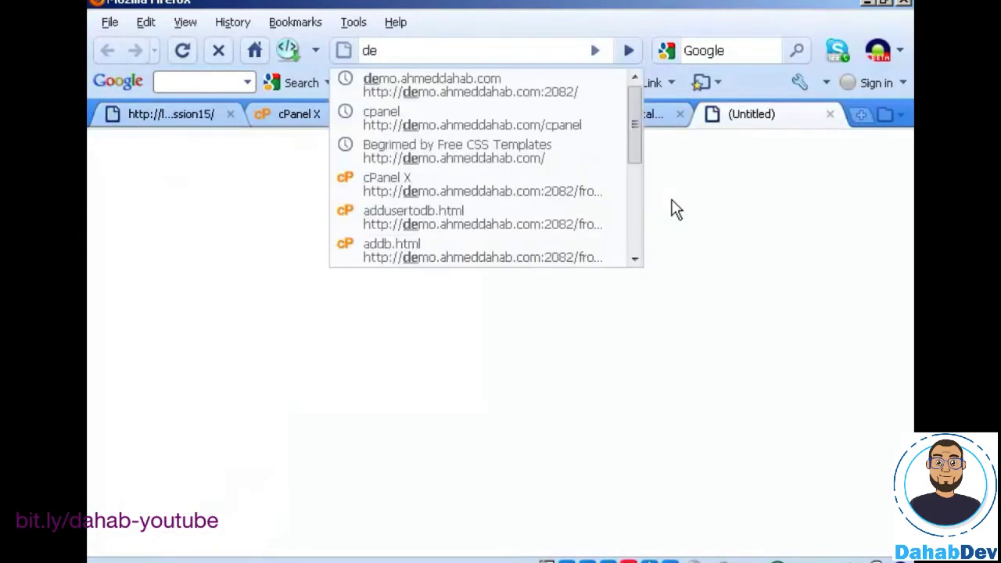
{"action": "key", "text": "Down"}
{"action": "key", "text": "BackSpace"}
{"action": "key", "text": "BackSpace"}
{"action": "key", "text": "BackSpace"}
{"action": "key", "text": "BackSpace"}
{"action": "key", "text": "BackSpace"}
{"action": "key", "text": "BackSpace"}
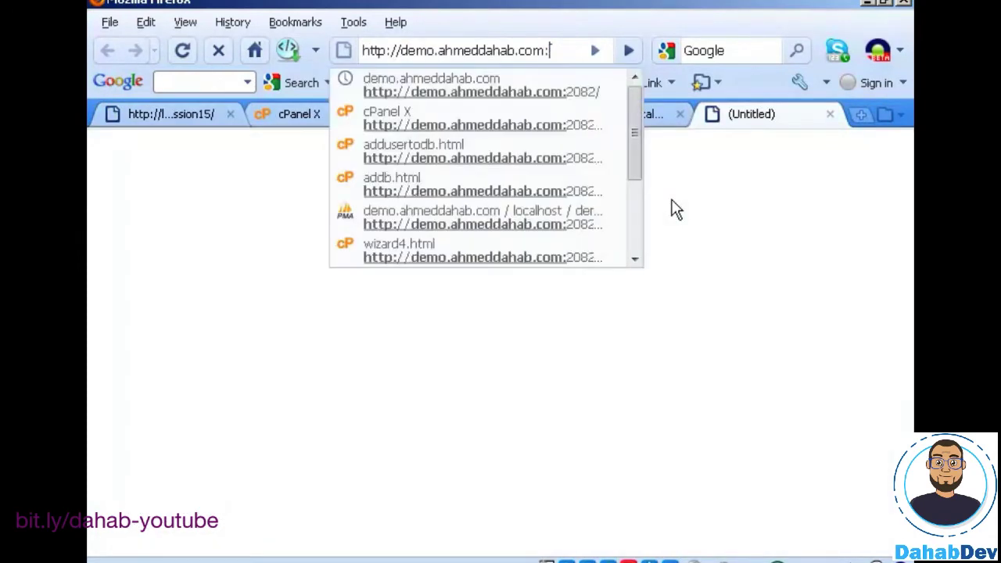
{"action": "key", "text": "Return"}
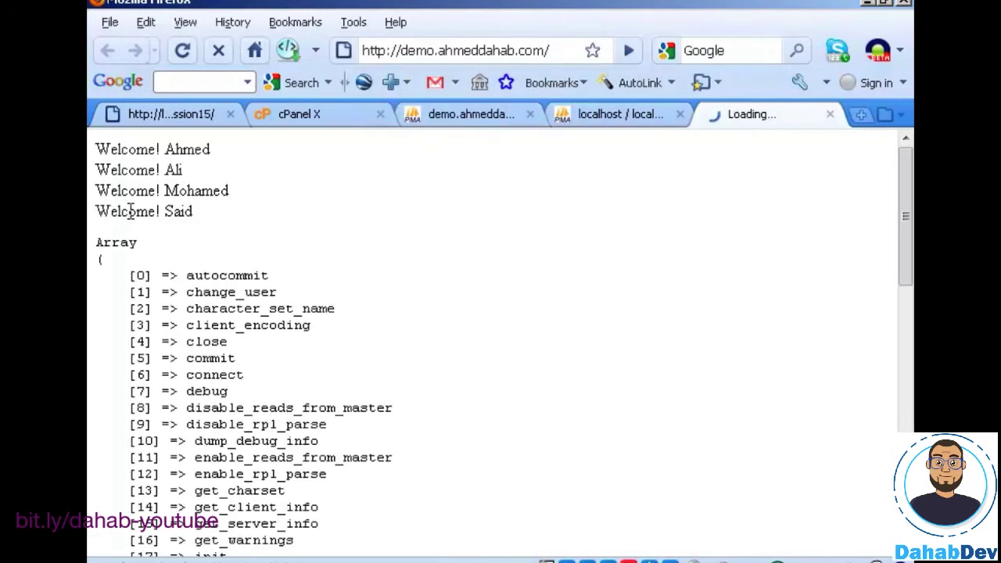
{"action": "scroll", "coordinate": [287, 253], "scroll_direction": "down", "scroll_amount": 20}
{"action": "scroll", "coordinate": [351, 298], "scroll_direction": "up", "scroll_amount": 20}
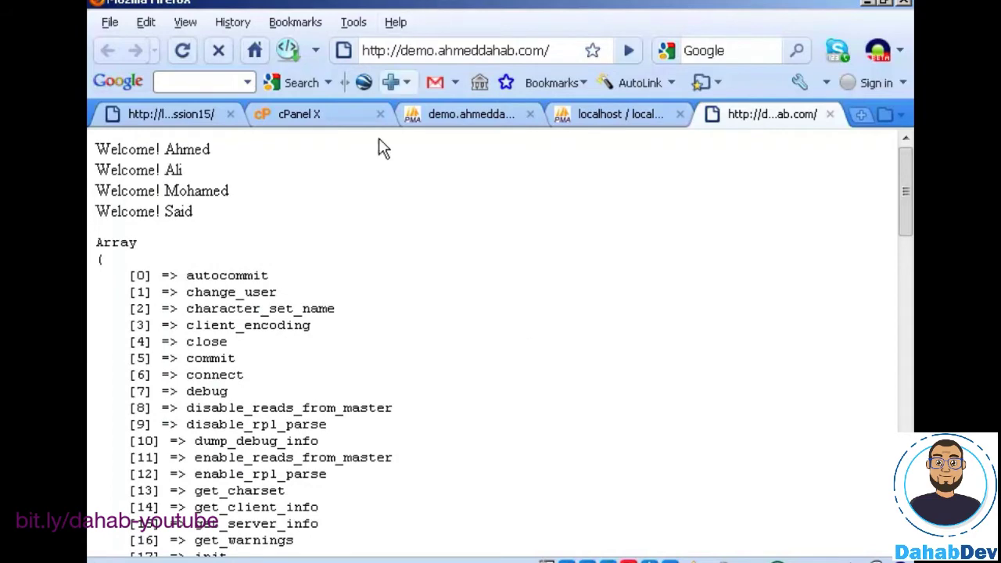
{"action": "left_click", "coordinate": [217, 118]}
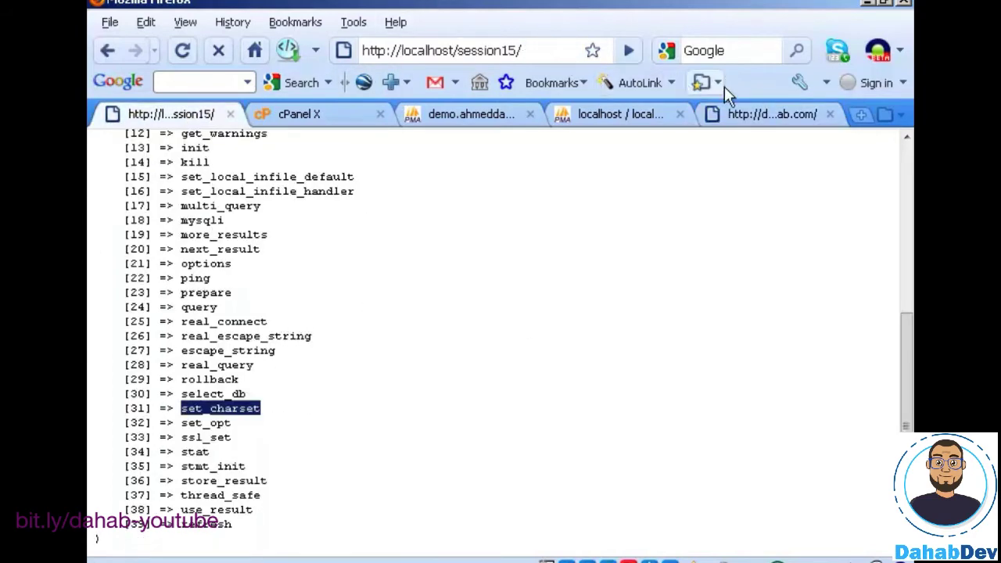
{"action": "left_click", "coordinate": [752, 116]}
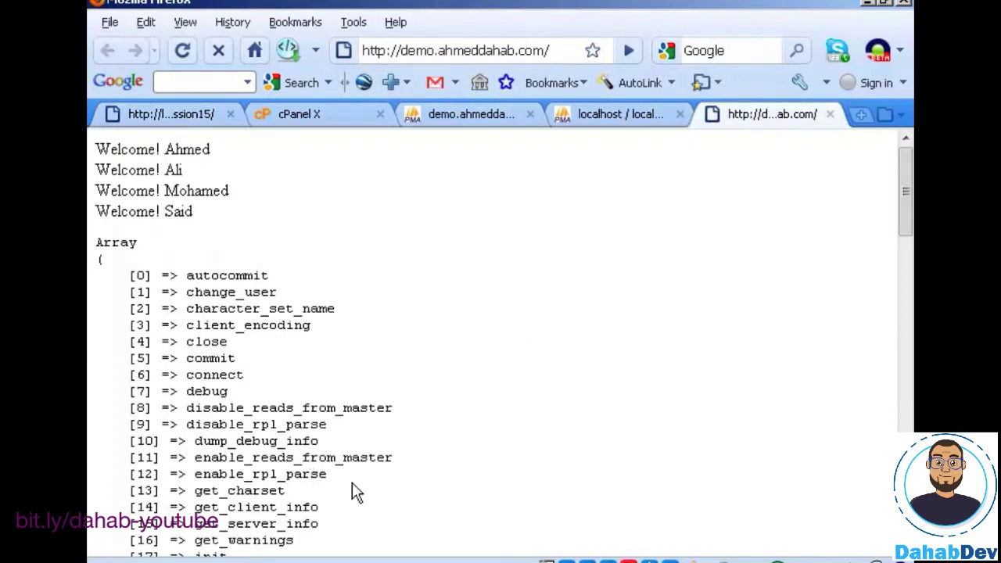
{"action": "key", "text": "alt+Tab"}
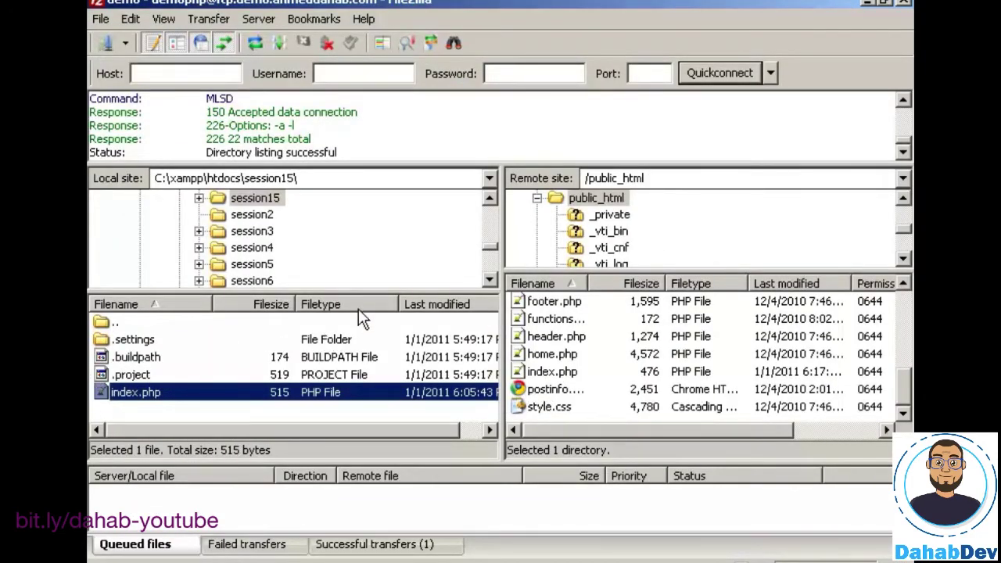
Step: Expand session11 and its cms folder in the local tree
{"action": "left_click", "coordinate": [491, 201]}
{"action": "left_click", "coordinate": [491, 201]}
{"action": "left_click", "coordinate": [491, 201]}
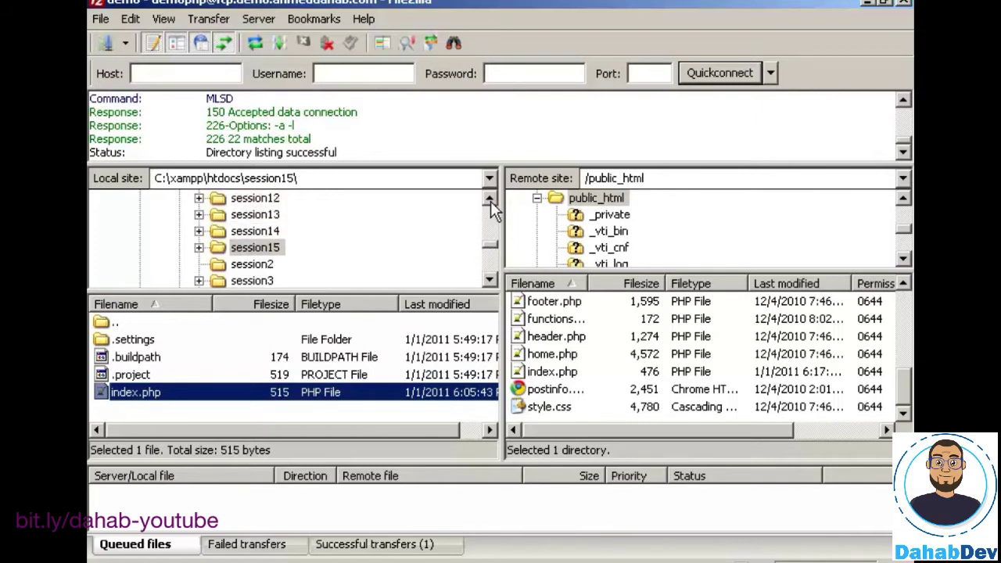
{"action": "left_click", "coordinate": [491, 201]}
{"action": "left_click", "coordinate": [199, 231]}
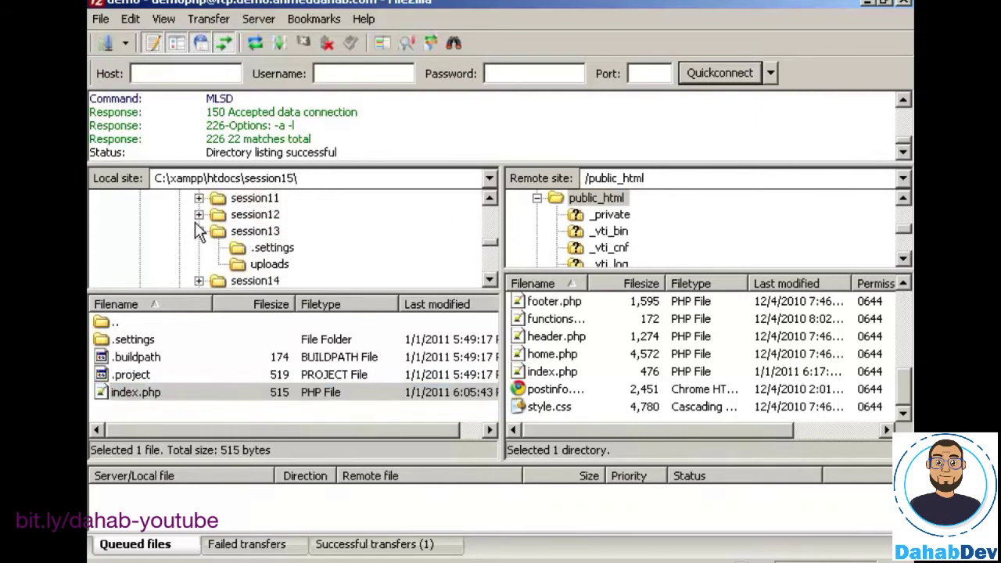
{"action": "left_click", "coordinate": [199, 215]}
{"action": "scroll", "coordinate": [200, 235], "scroll_direction": "up", "scroll_amount": 1}
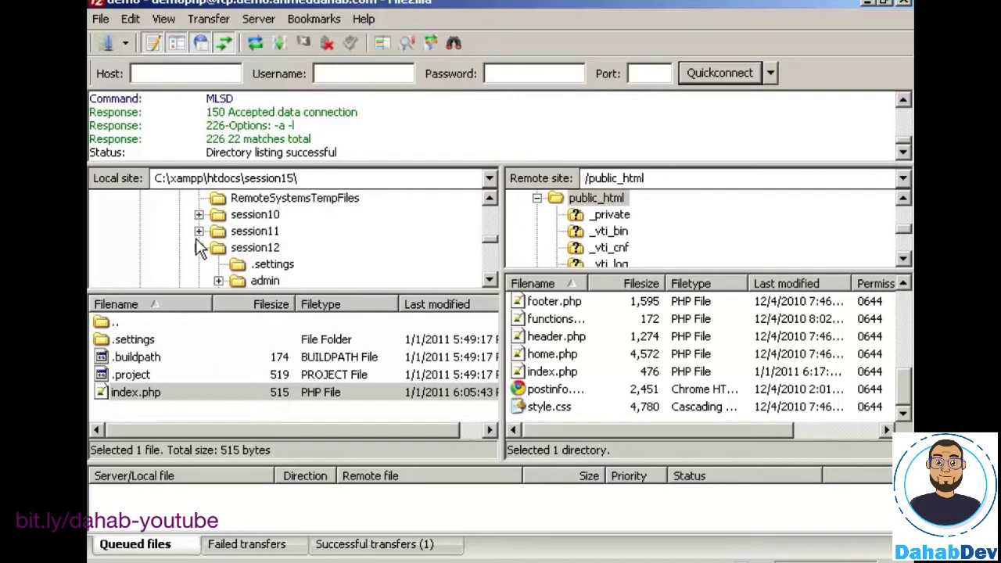
{"action": "left_click", "coordinate": [199, 247]}
{"action": "left_click", "coordinate": [199, 231]}
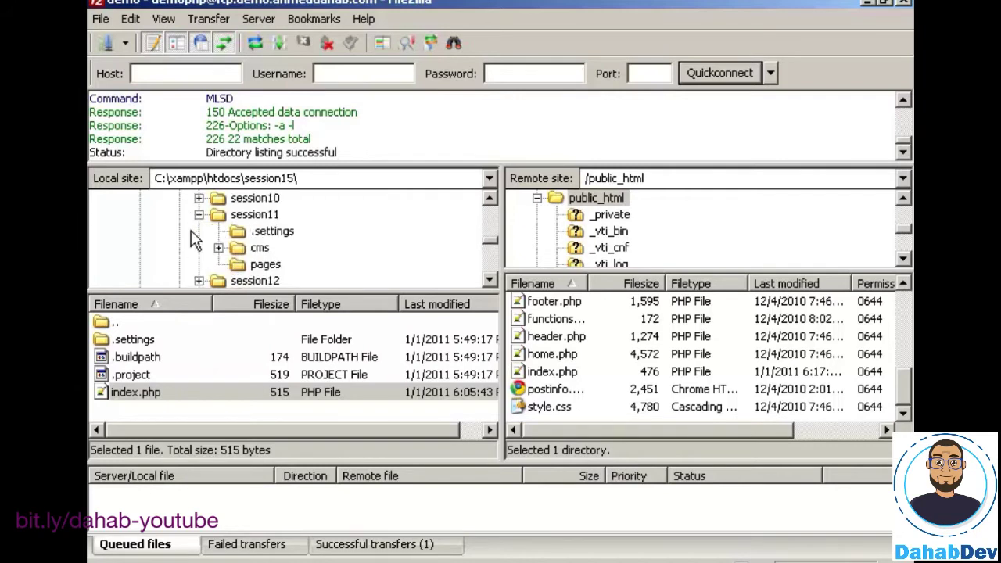
{"action": "left_click", "coordinate": [258, 247]}
{"action": "left_click", "coordinate": [218, 247]}
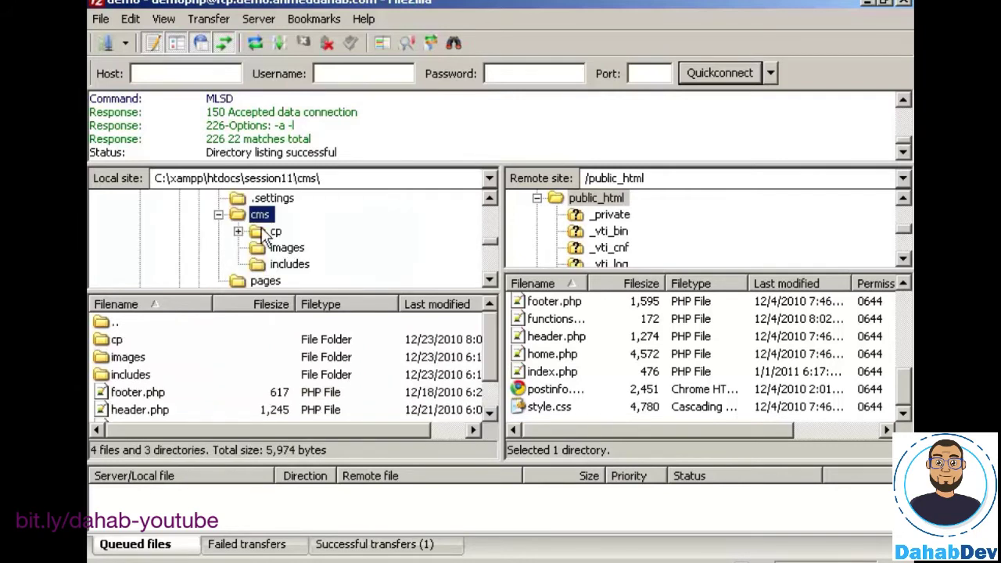
Step: Select all files and folders in cms and bring up the upload options
{"action": "left_click", "coordinate": [114, 342]}
{"action": "scroll", "coordinate": [140, 360], "scroll_direction": "down", "scroll_amount": 1}
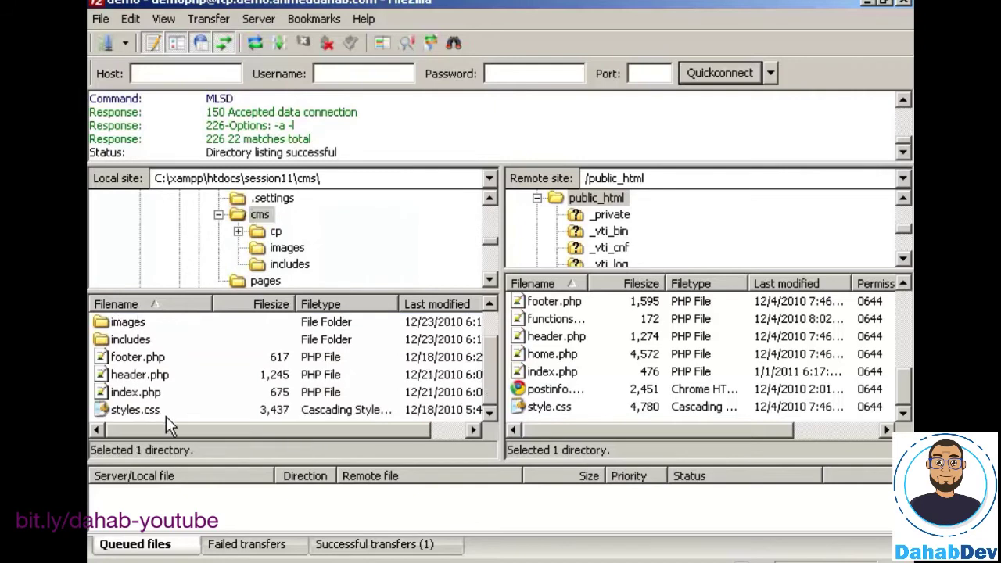
{"action": "left_click", "coordinate": [143, 410], "text": "shift"}
{"action": "scroll", "coordinate": [181, 382], "scroll_direction": "up", "scroll_amount": 1}
{"action": "scroll", "coordinate": [175, 399], "scroll_direction": "down", "scroll_amount": 1}
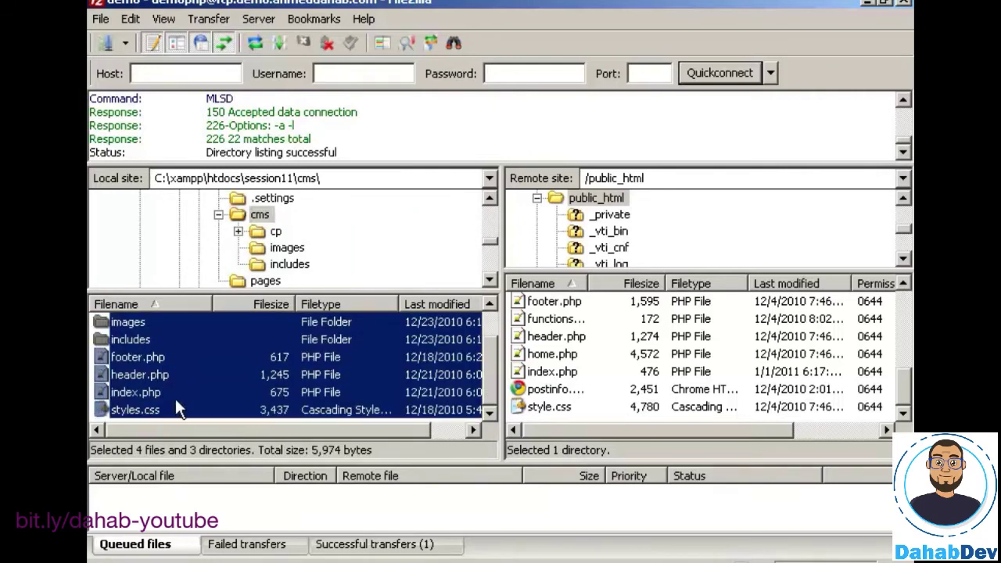
{"action": "scroll", "coordinate": [177, 369], "scroll_direction": "up", "scroll_amount": 1}
{"action": "left_click", "coordinate": [258, 322]}
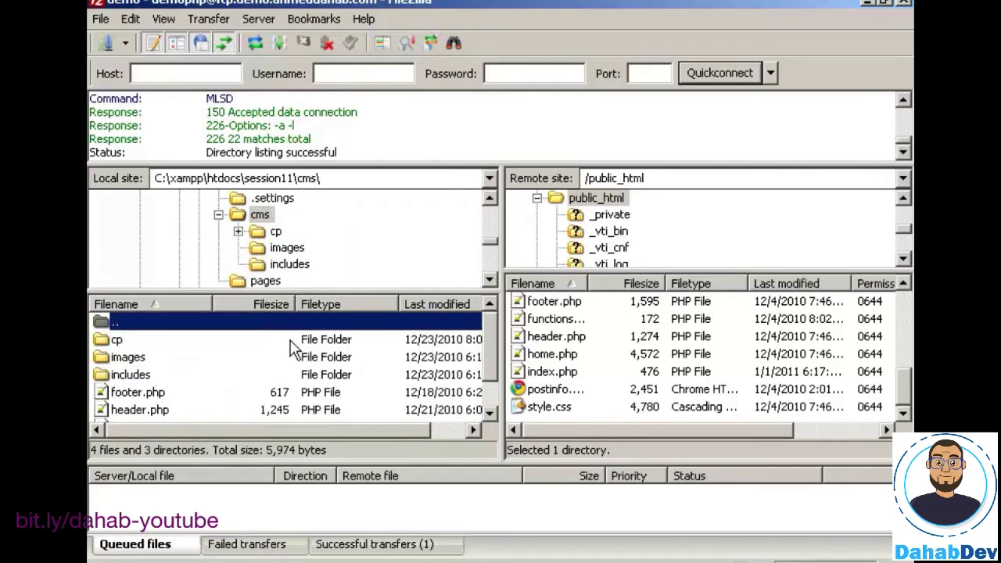
{"action": "key", "text": "ctrl+a"}
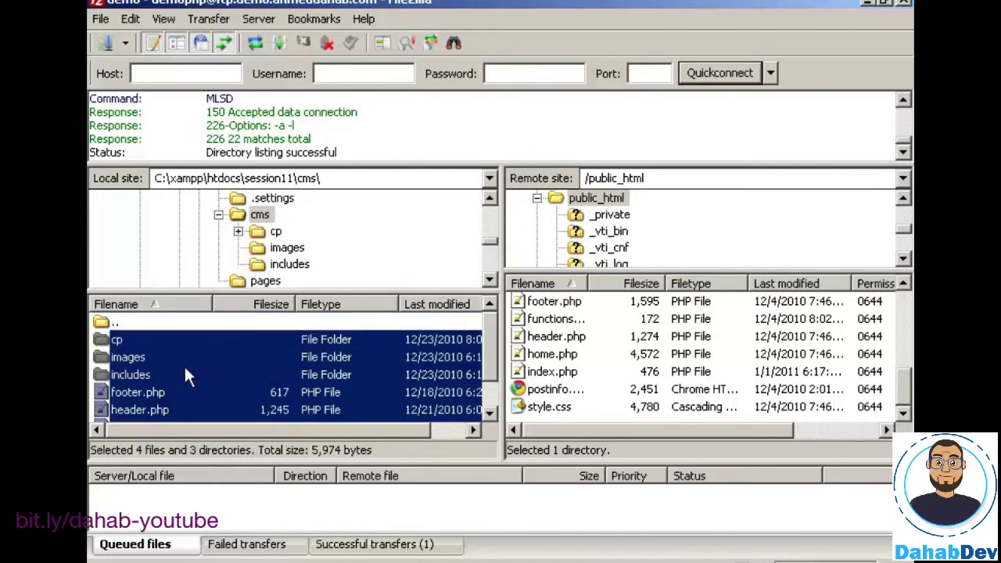
{"action": "right_click", "coordinate": [186, 368]}
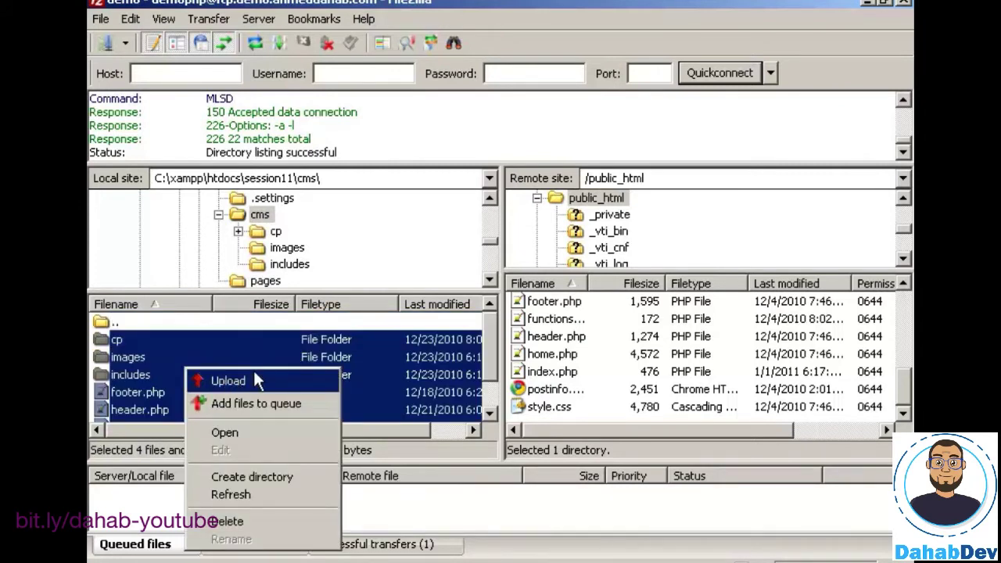
Step: Append 'home' to the live site address in Firefox, then bring up the remote listing's actions
{"action": "key", "text": "alt+Tab"}
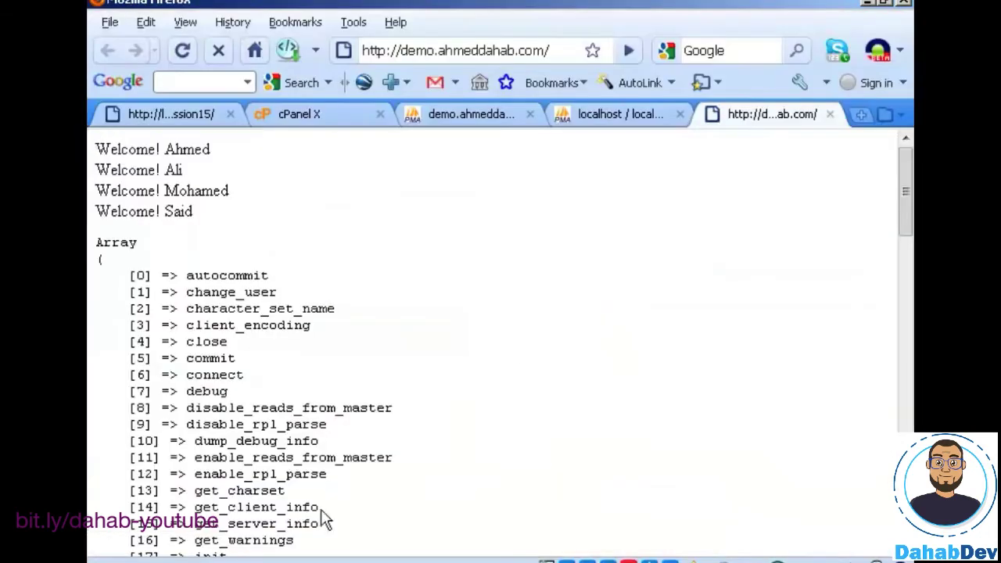
{"action": "left_click", "coordinate": [555, 50]}
{"action": "left_click", "coordinate": [562, 50]}
{"action": "type", "text": "home"}
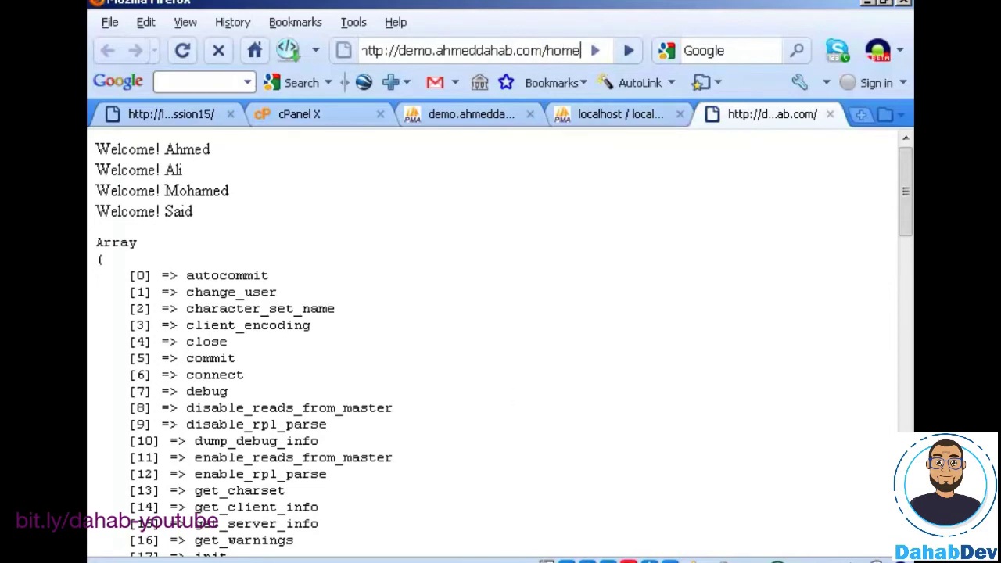
{"action": "key", "text": "alt+Tab"}
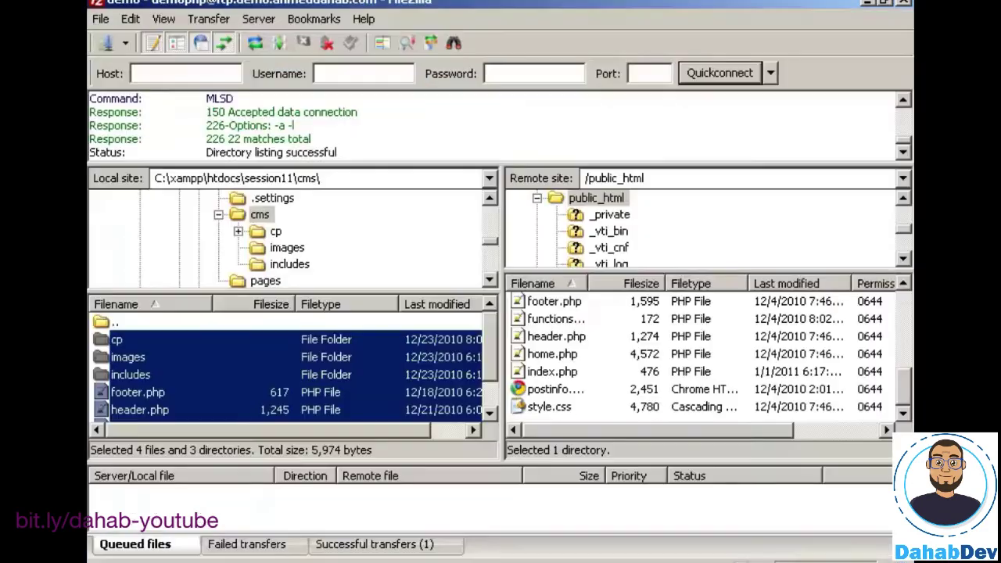
{"action": "right_click", "coordinate": [886, 336]}
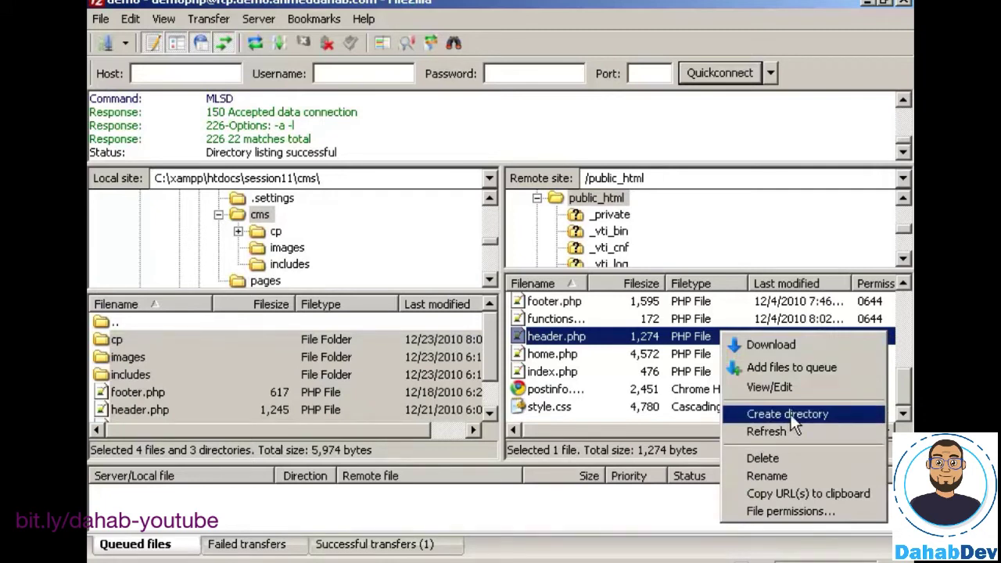
Step: Create a 'home' directory inside /public_html on the server
{"action": "left_click", "coordinate": [794, 415]}
{"action": "type", "text": "home"}
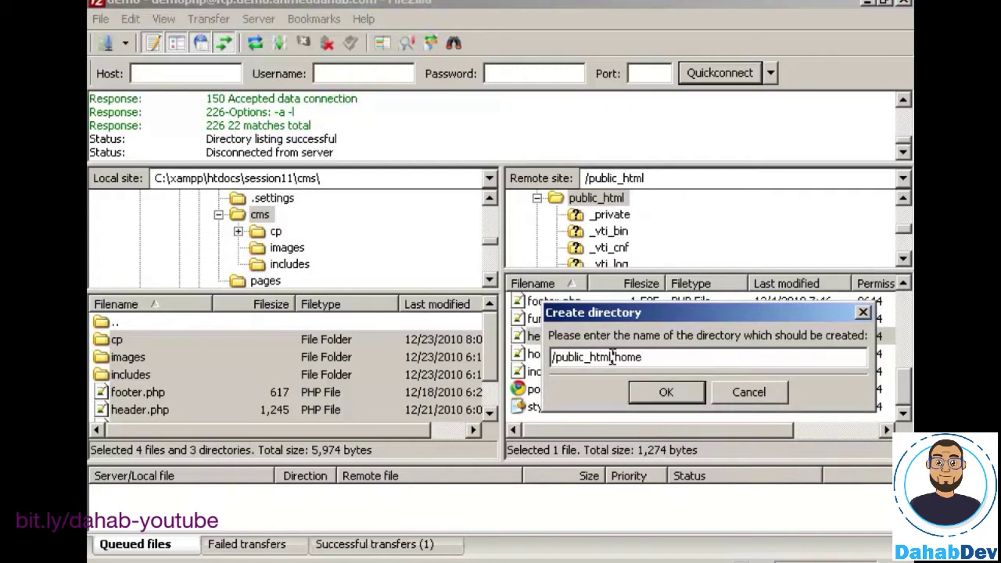
{"action": "left_click_drag", "start_coordinate": [614, 357], "coordinate": [464, 360]}
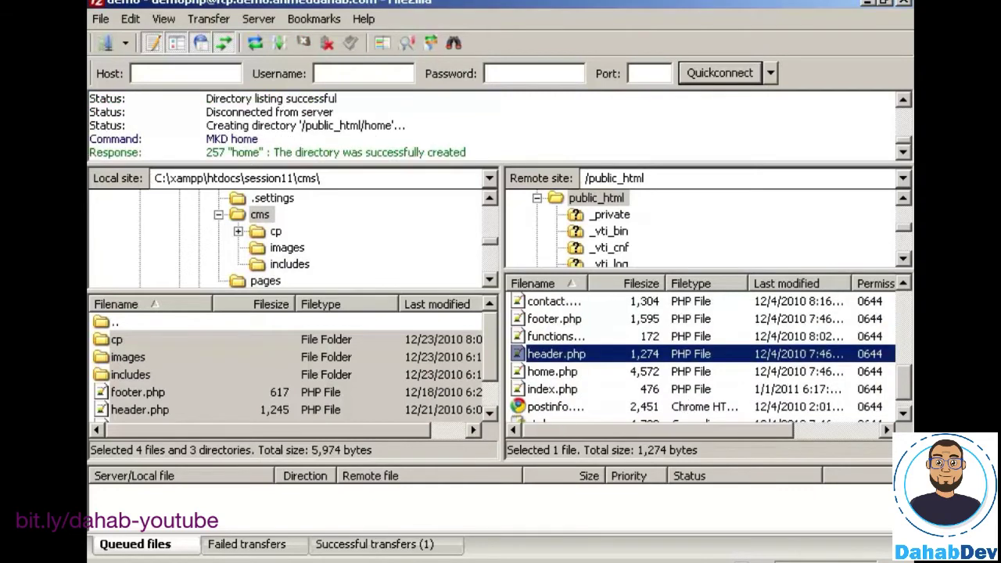
Step: Load demo.ahmeddahab.com/home in Firefox to see its empty index
{"action": "key", "text": "alt+Tab"}
{"action": "key", "text": "Return"}
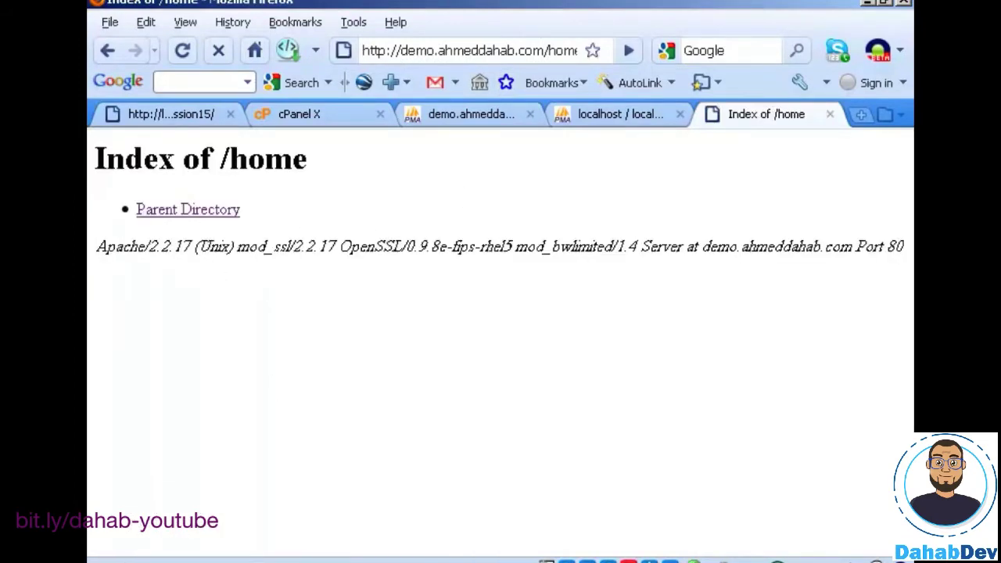
{"action": "key", "text": "alt+Tab"}
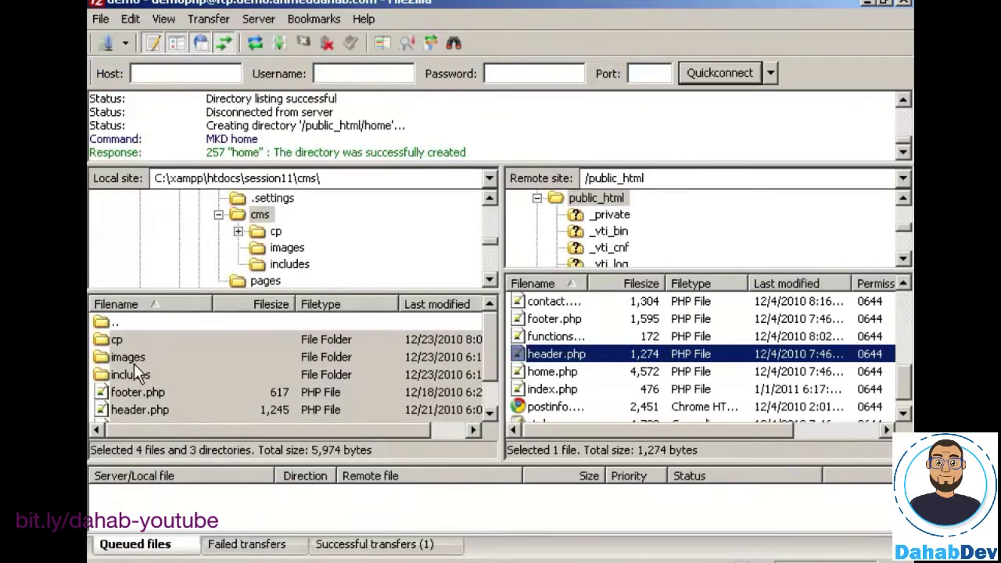
Step: Select the local items from images through styles.css in the cms folder
{"action": "scroll", "coordinate": [171, 368], "scroll_direction": "down", "scroll_amount": 1}
{"action": "left_click", "coordinate": [144, 357]}
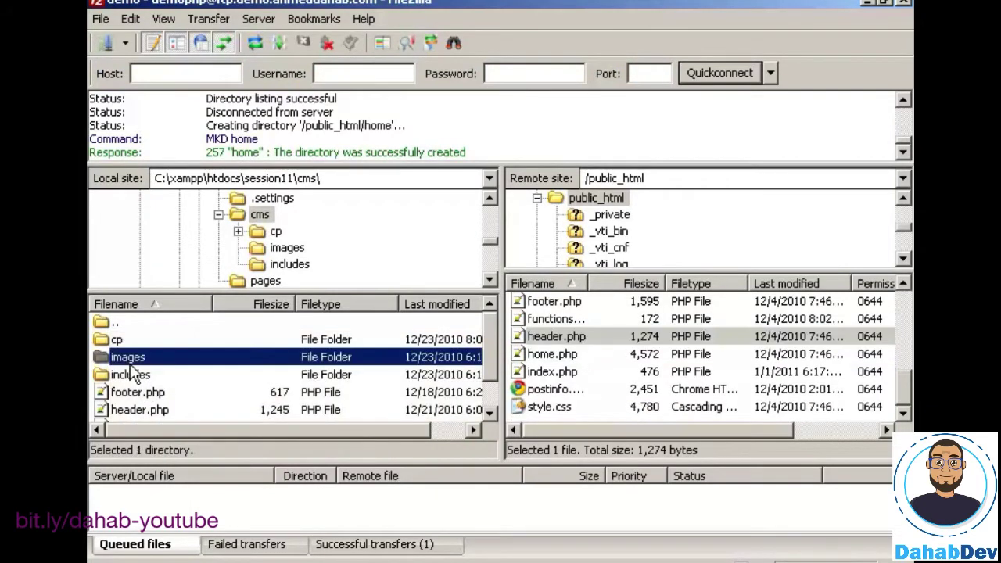
{"action": "left_click", "coordinate": [127, 356], "text": "ctrl"}
{"action": "left_click", "coordinate": [127, 353]}
{"action": "scroll", "coordinate": [165, 382], "scroll_direction": "down", "scroll_amount": 2}
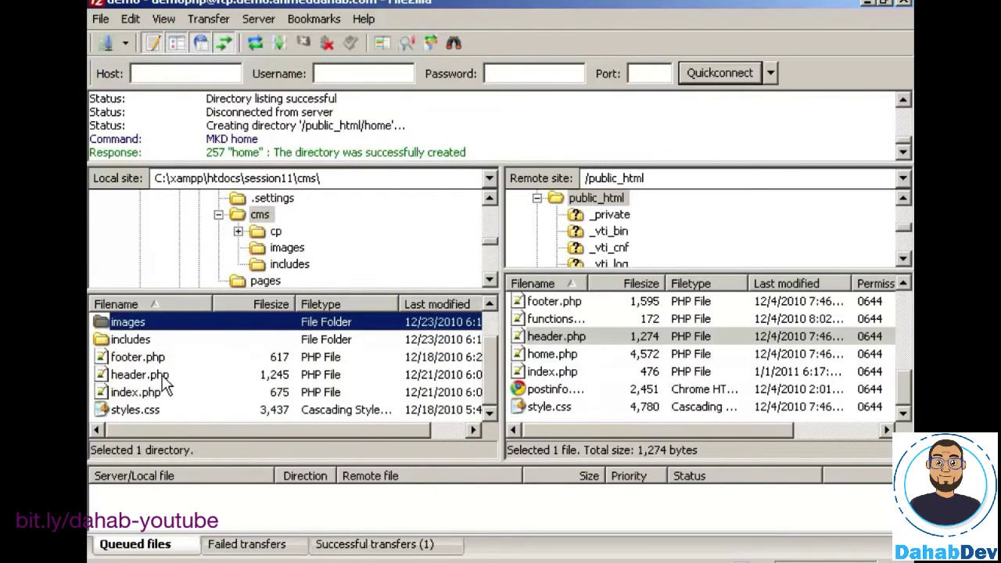
{"action": "left_click", "coordinate": [130, 415], "text": "shift"}
{"action": "scroll", "coordinate": [120, 377], "scroll_direction": "up", "scroll_amount": 2}
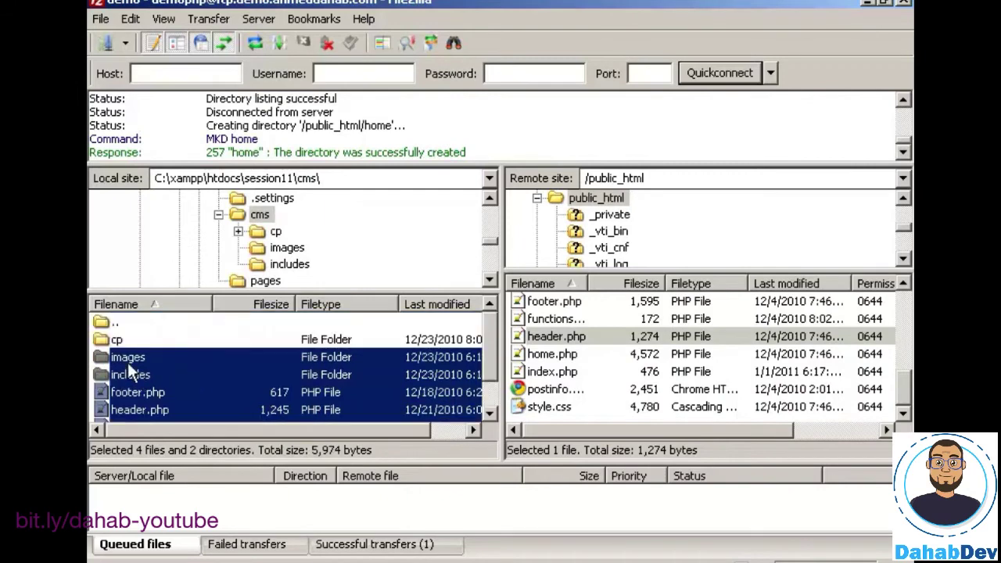
{"action": "right_click", "coordinate": [130, 370]}
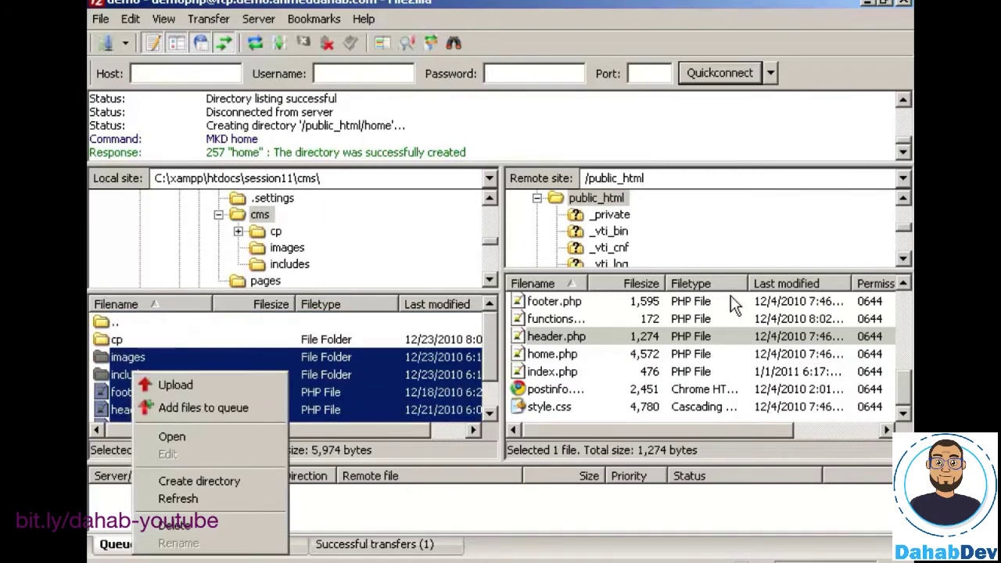
{"action": "left_click", "coordinate": [632, 319]}
Step: Open the remote home folder and upload the selected files into it
{"action": "scroll", "coordinate": [630, 328], "scroll_direction": "up", "scroll_amount": 4}
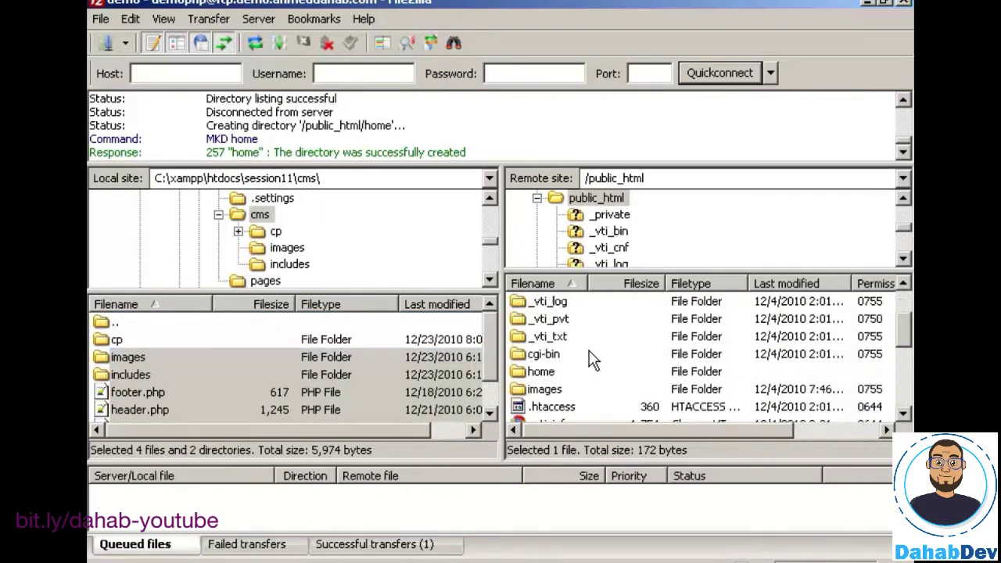
{"action": "left_click", "coordinate": [554, 374]}
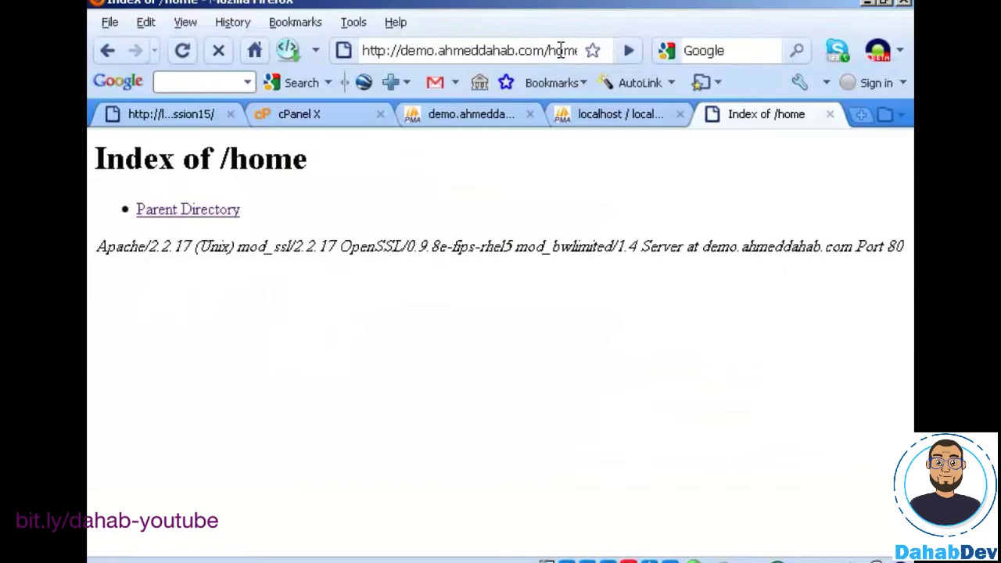
{"action": "left_click_drag", "start_coordinate": [561, 50], "coordinate": [579, 51]}
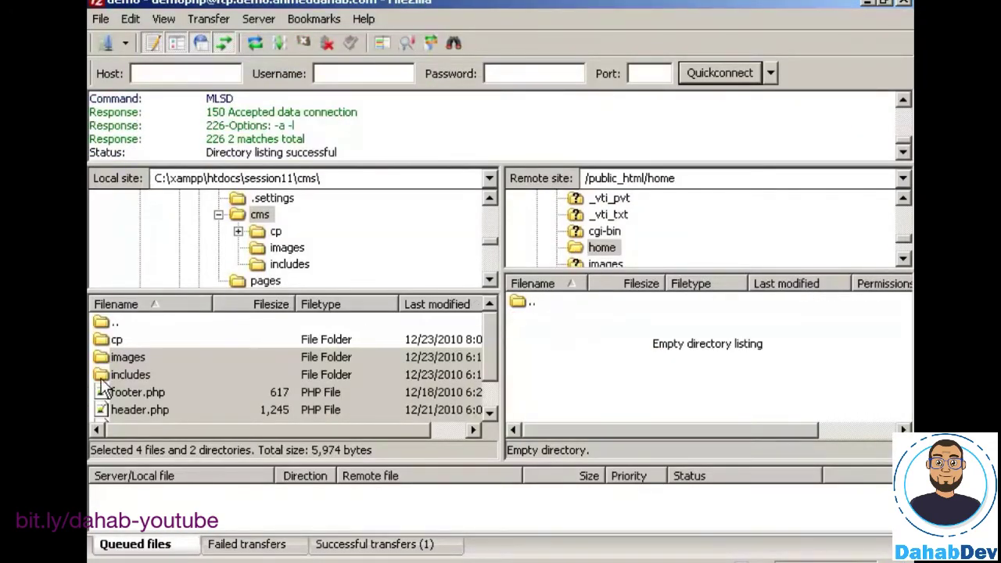
{"action": "right_click", "coordinate": [164, 391]}
{"action": "left_click", "coordinate": [195, 394]}
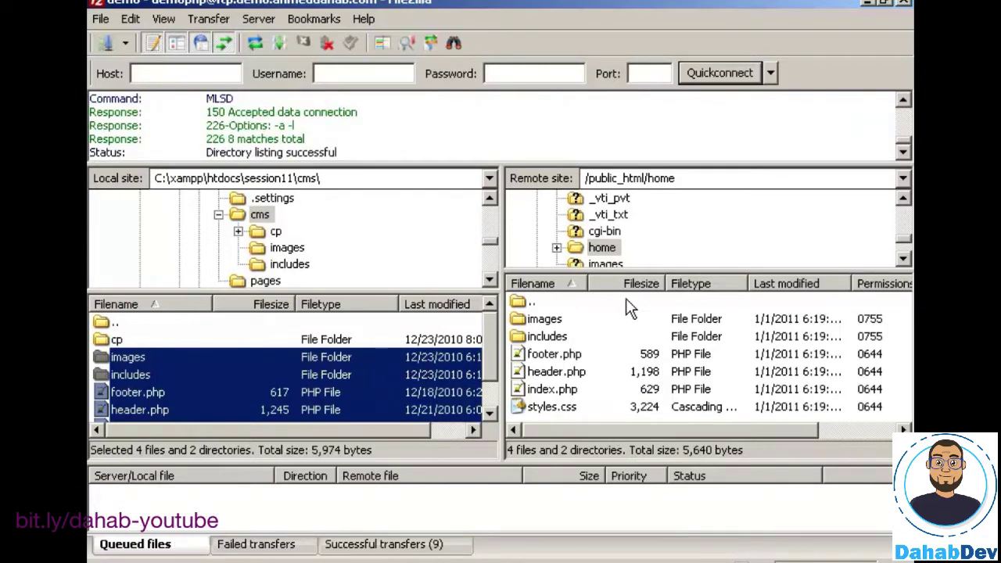
Step: Export the cms database from local phpMyAdmin and save it as cms.sql on the Desktop
{"action": "left_click", "coordinate": [292, 548]}
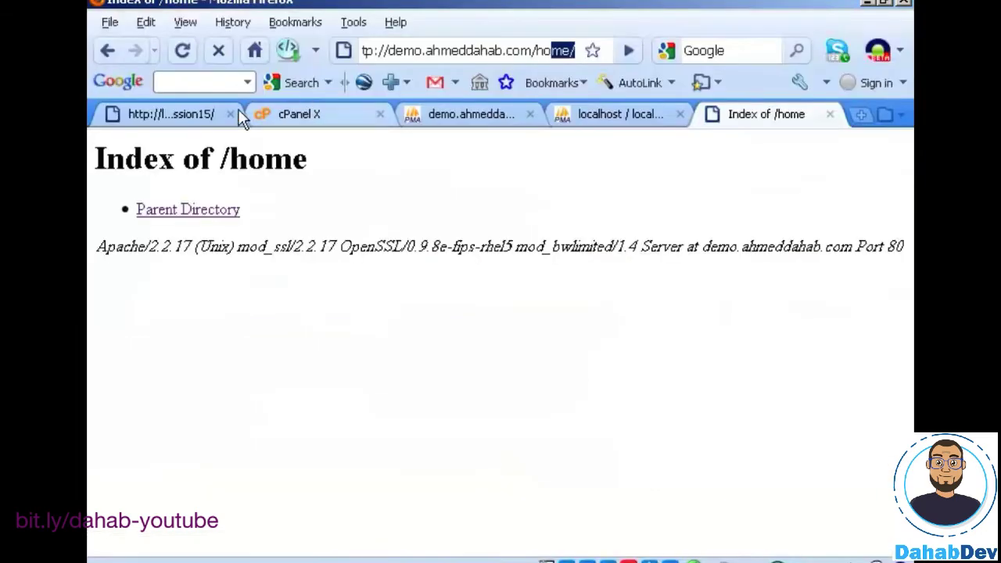
{"action": "left_click", "coordinate": [202, 117]}
{"action": "left_click", "coordinate": [430, 112]}
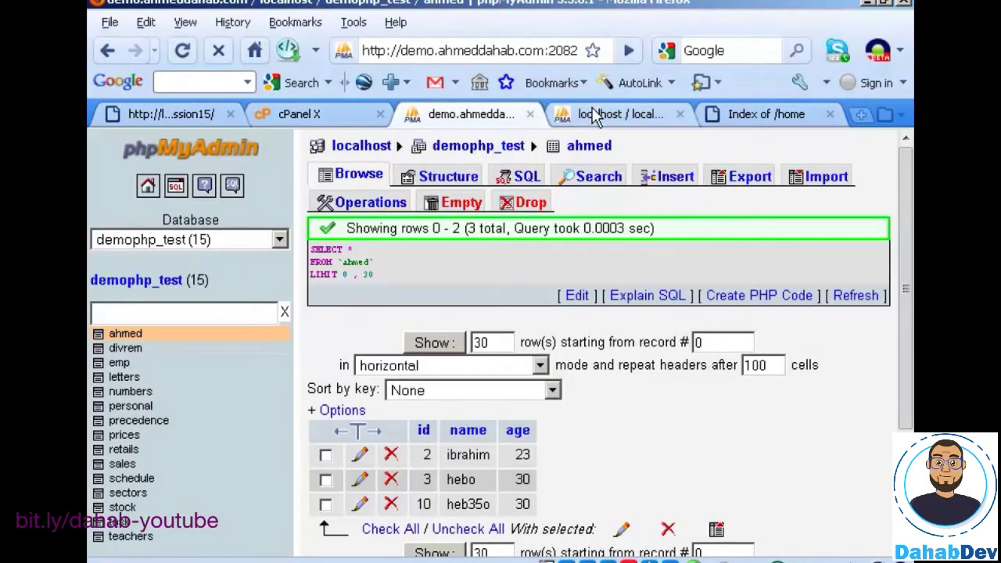
{"action": "left_click", "coordinate": [587, 113]}
{"action": "left_click", "coordinate": [100, 265]}
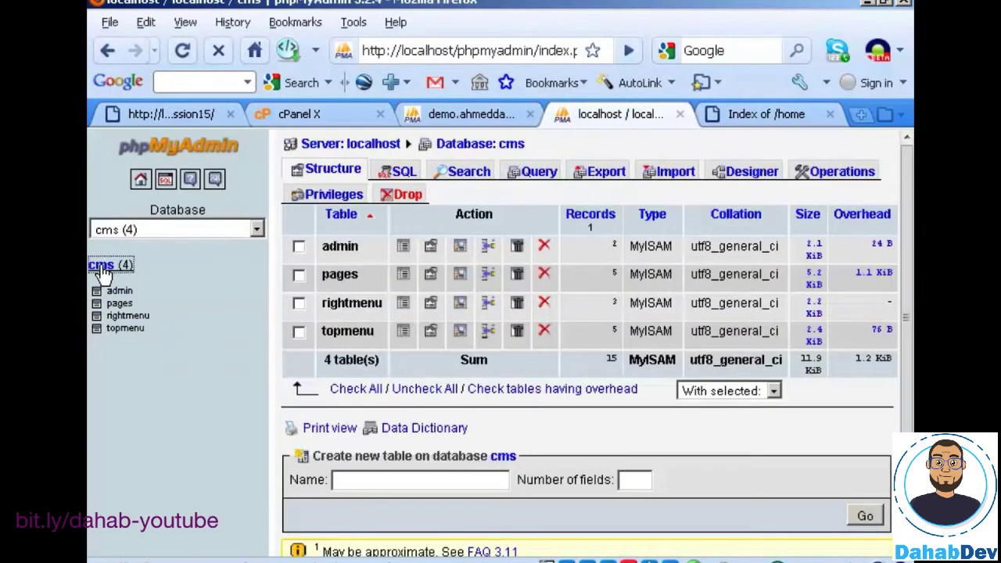
{"action": "left_click", "coordinate": [598, 173]}
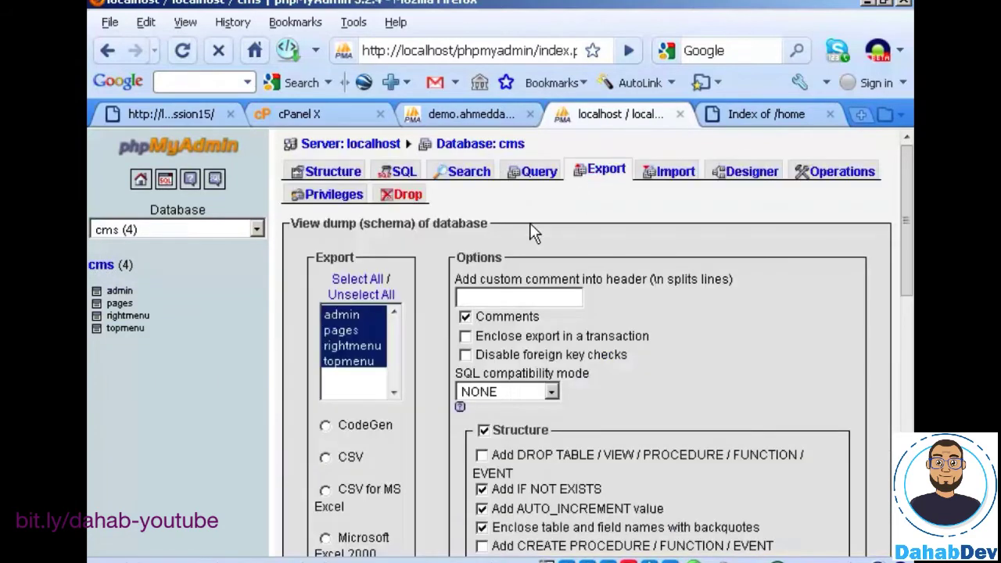
{"action": "scroll", "coordinate": [615, 246], "scroll_direction": "down", "scroll_amount": 15}
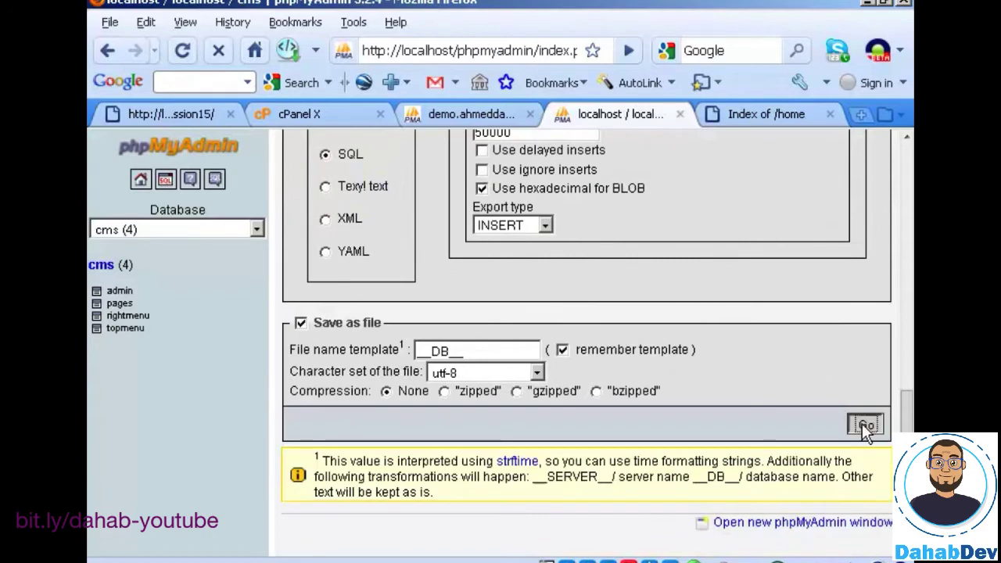
{"action": "left_click", "coordinate": [865, 424]}
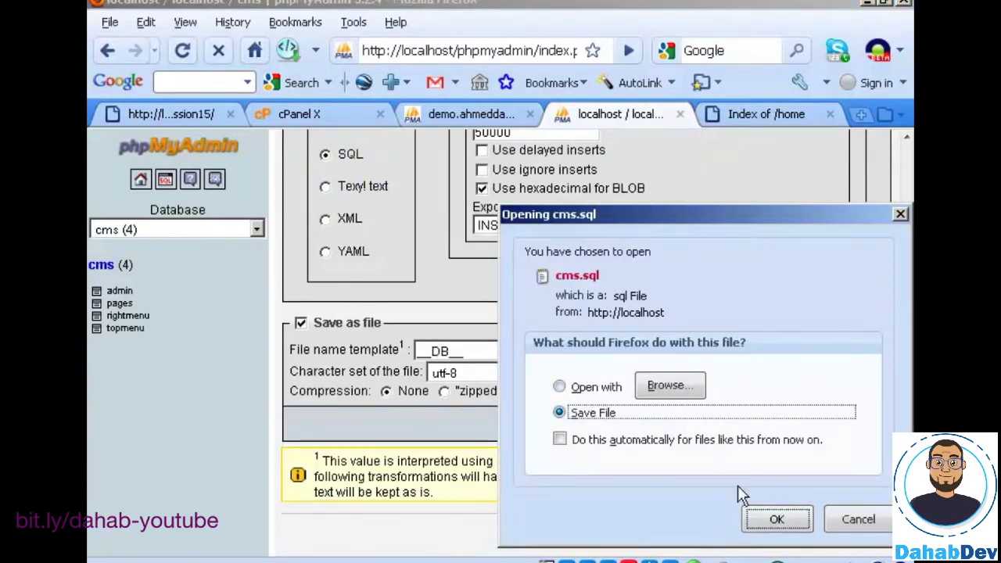
{"action": "left_click", "coordinate": [772, 519]}
{"action": "left_click", "coordinate": [142, 168]}
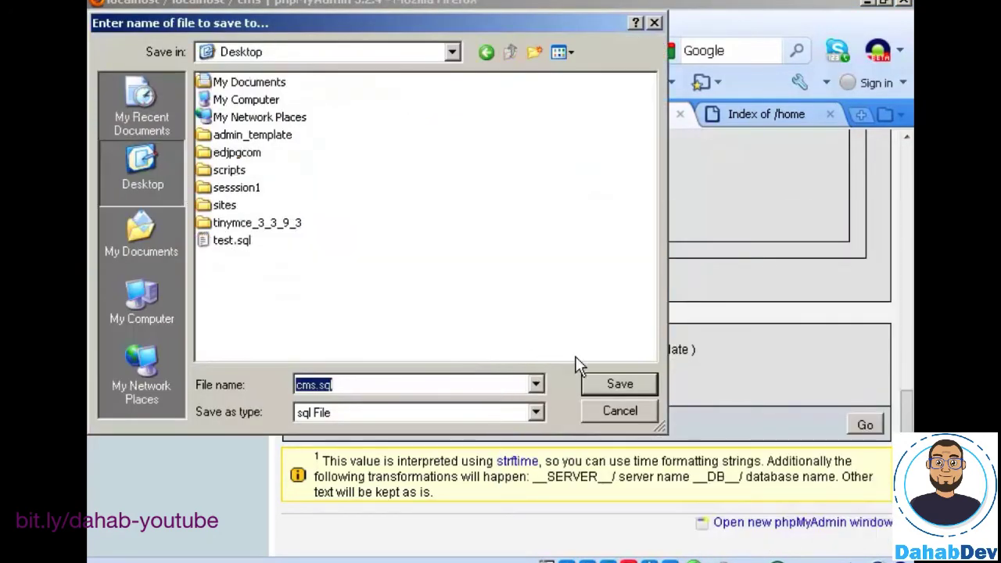
{"action": "left_click", "coordinate": [616, 381]}
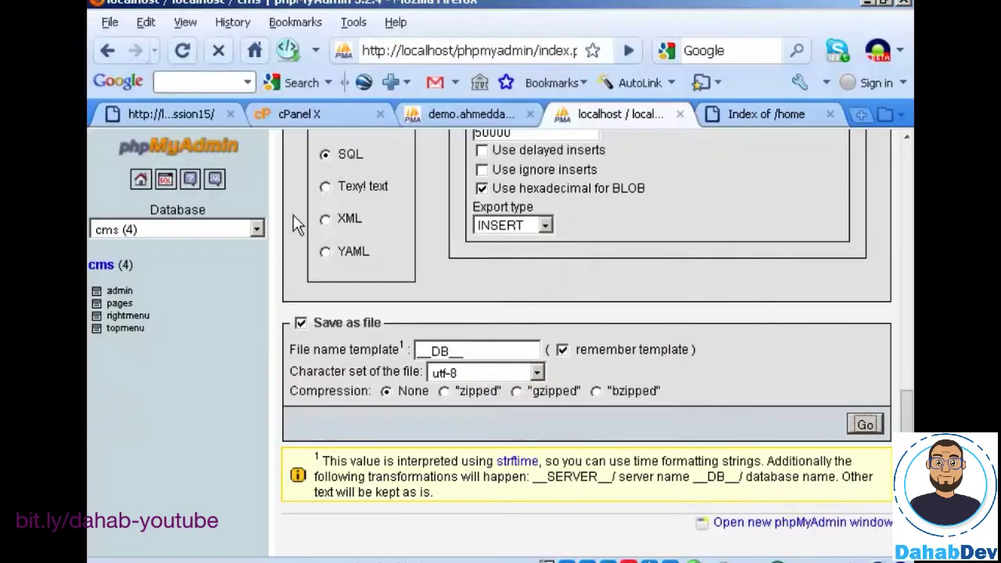
{"action": "left_click", "coordinate": [446, 116]}
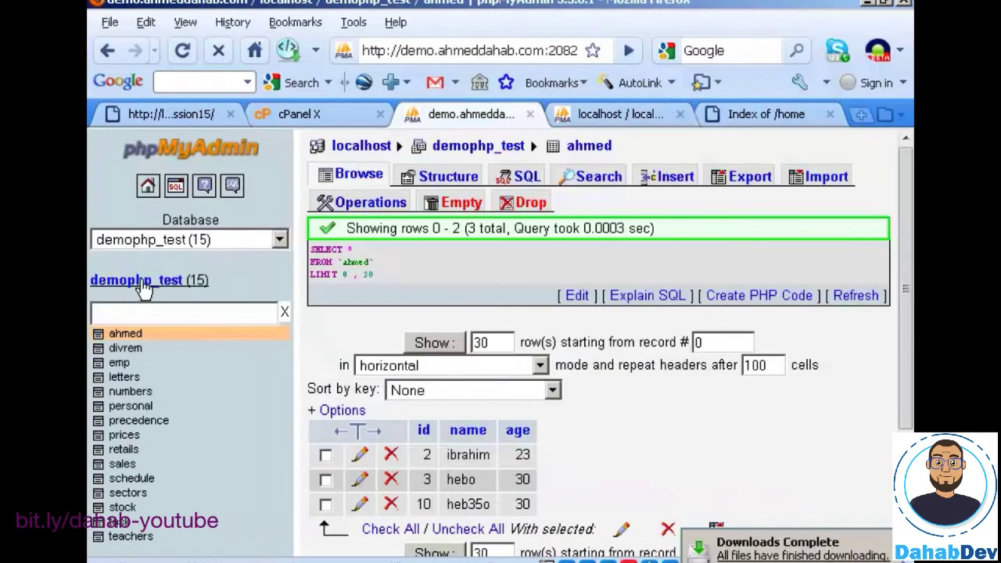
Step: Choose cms.sql from the Desktop as the import file for demophp_test2
{"action": "left_click", "coordinate": [147, 185]}
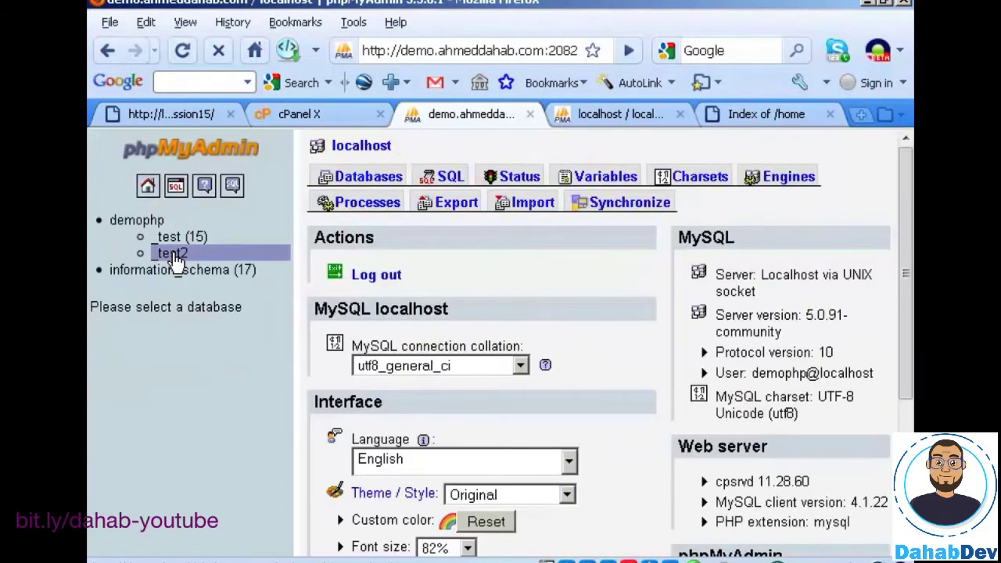
{"action": "left_click", "coordinate": [169, 256]}
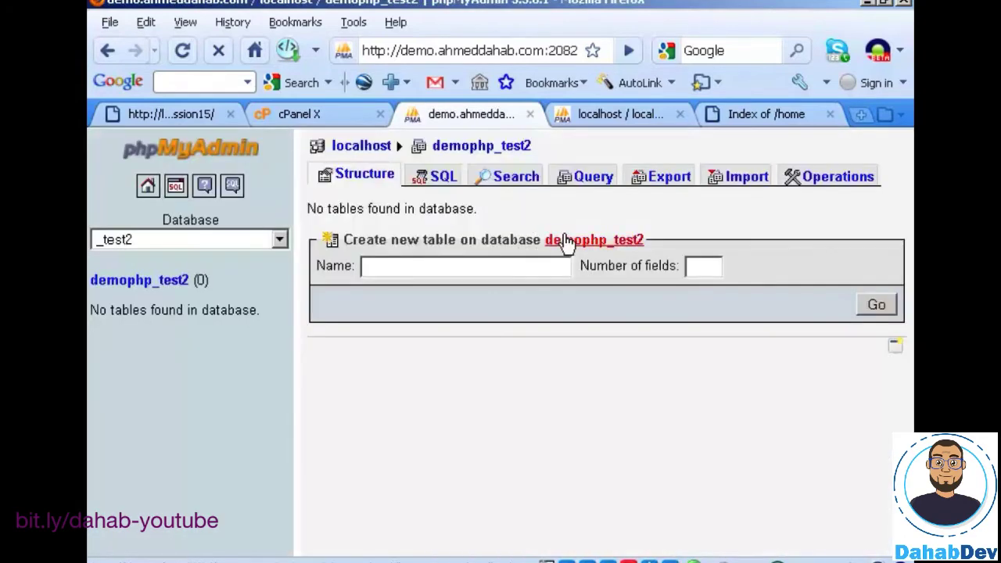
{"action": "left_click", "coordinate": [734, 176]}
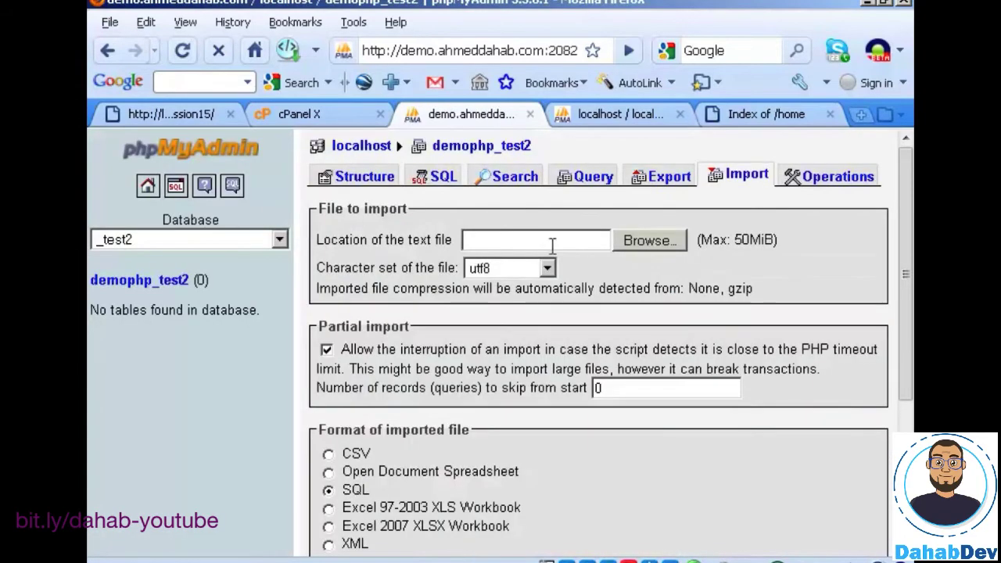
{"action": "left_click", "coordinate": [631, 247]}
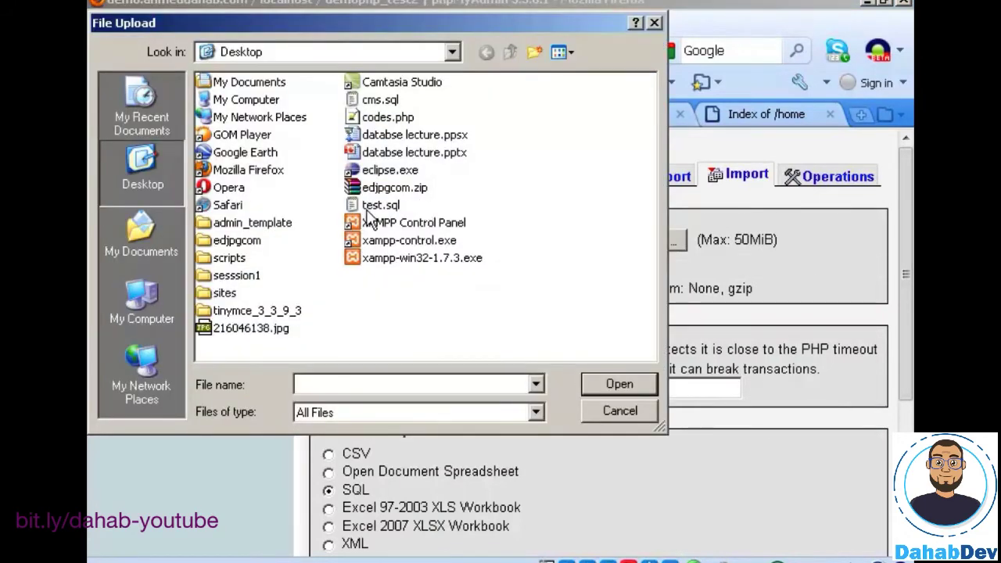
{"action": "left_click", "coordinate": [380, 100]}
{"action": "left_click", "coordinate": [618, 384]}
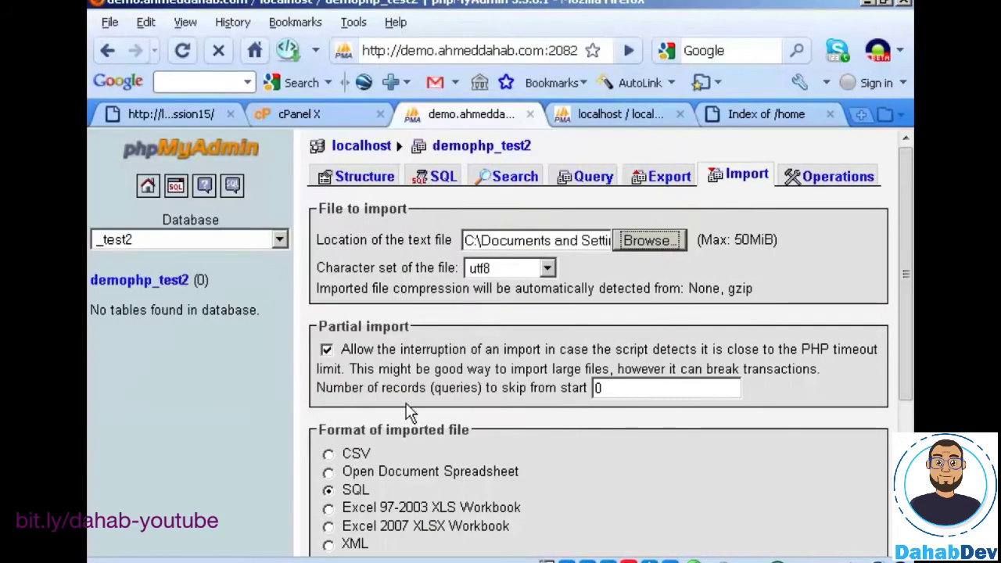
Step: Run the import of cms.sql into demophp_test2 on the hosted phpMyAdmin
{"action": "left_click", "coordinate": [180, 115]}
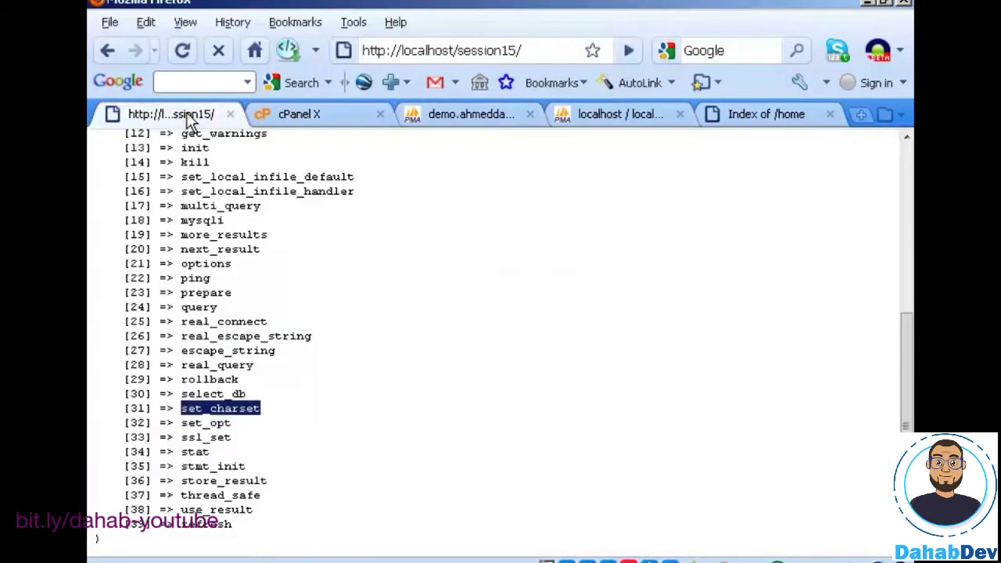
{"action": "left_click", "coordinate": [618, 114]}
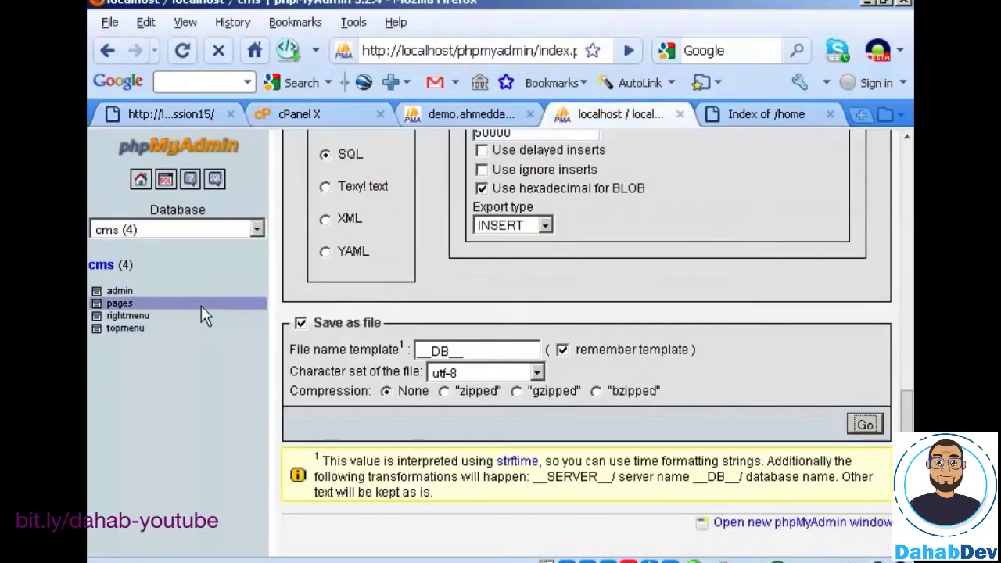
{"action": "left_click", "coordinate": [465, 114]}
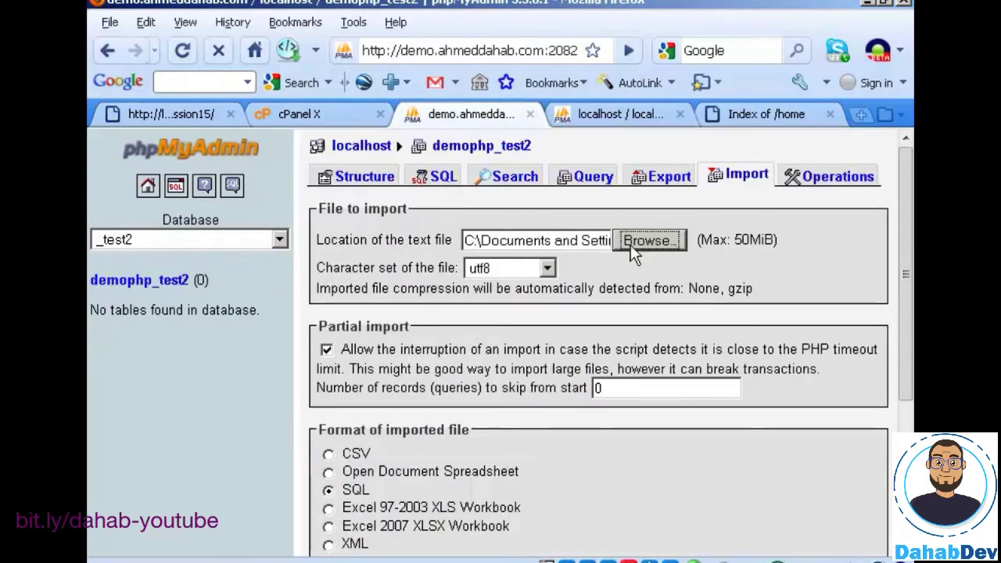
{"action": "scroll", "coordinate": [844, 398], "scroll_direction": "down", "scroll_amount": 5}
{"action": "left_click", "coordinate": [867, 497]}
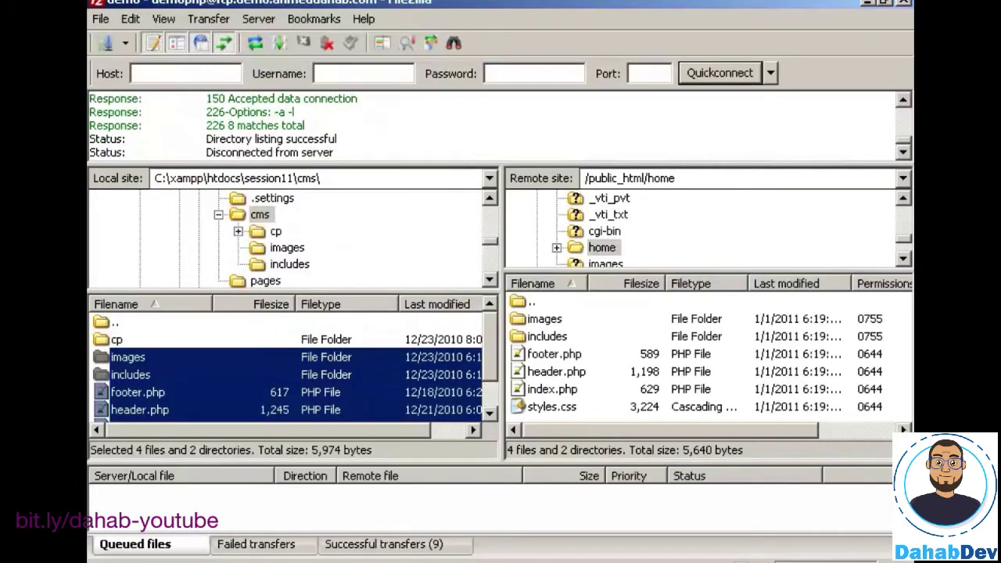
Step: Reload the live demo.ahmeddahab.com/home page
{"action": "left_click", "coordinate": [438, 559]}
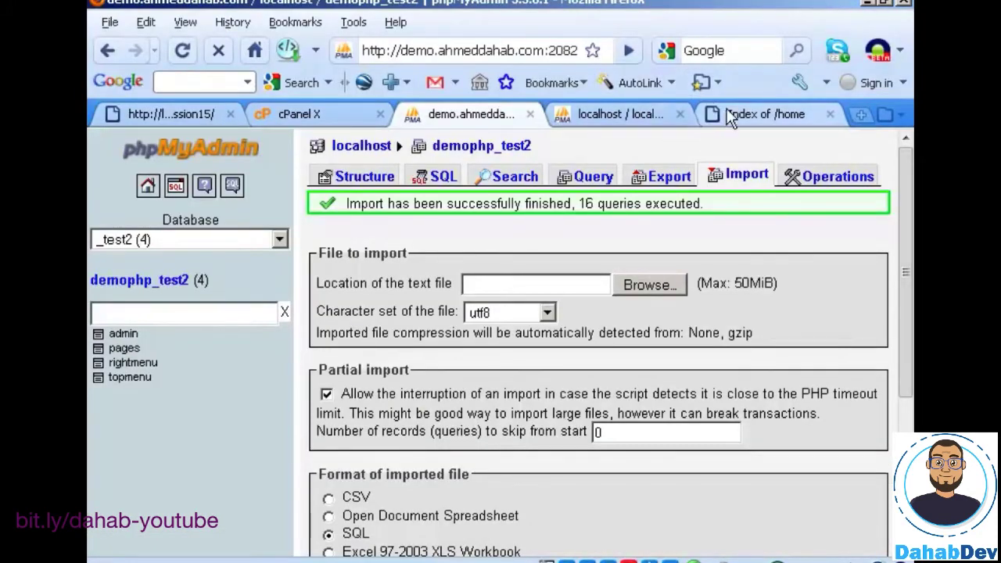
{"action": "left_click", "coordinate": [736, 115]}
{"action": "left_click", "coordinate": [183, 51]}
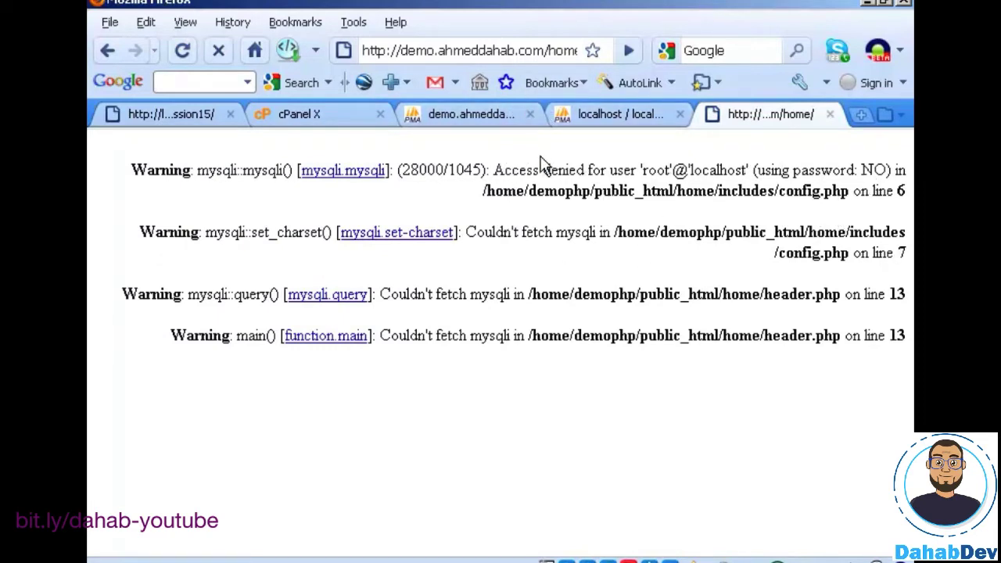
Step: Paste the database password into a new blank tab and return to the home page's mysqli warnings
{"action": "key", "text": "ctrl+t"}
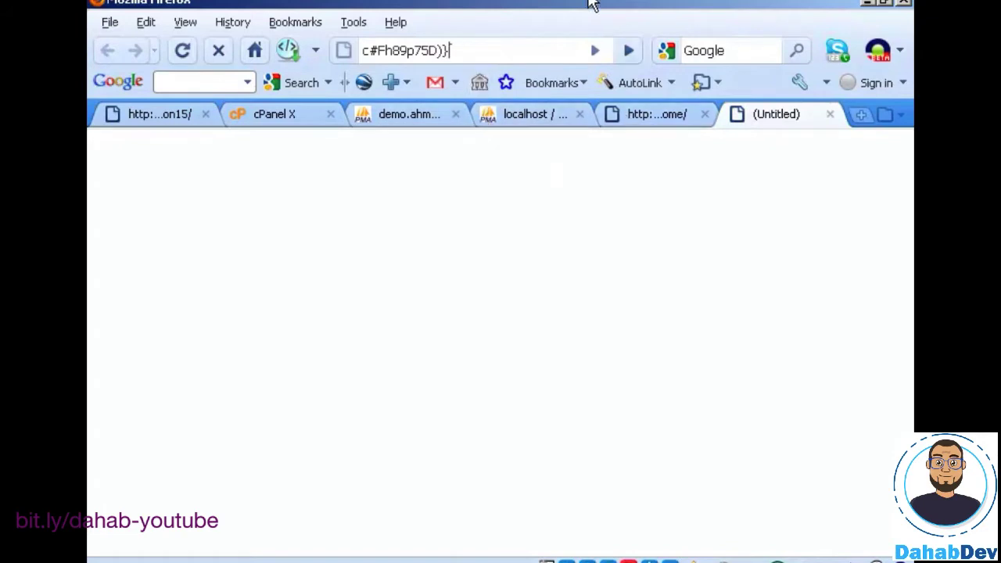
{"action": "left_click", "coordinate": [669, 119]}
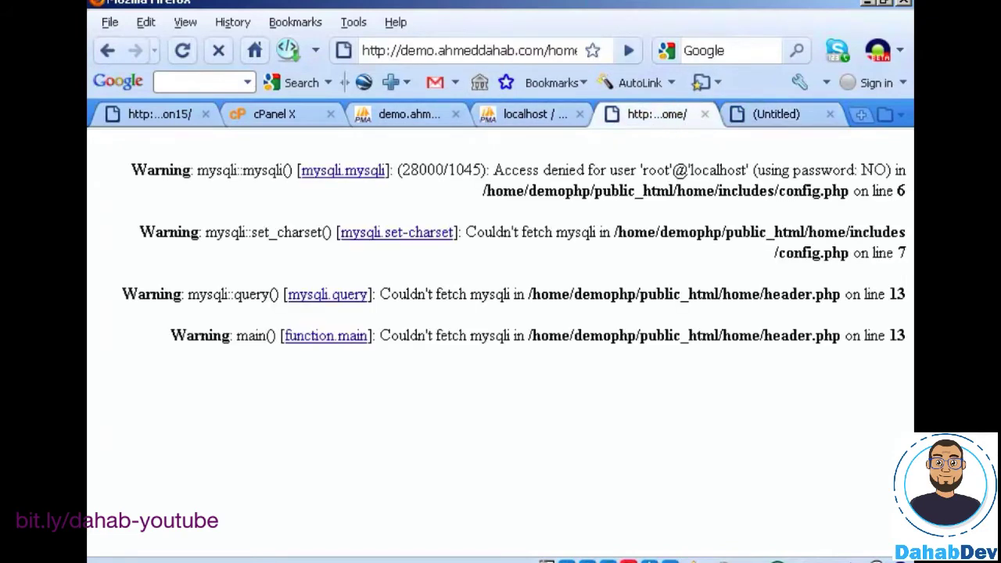
Step: Check config.php in the code editor and select the local site path in FileZilla
{"action": "key", "text": "alt+Tab"}
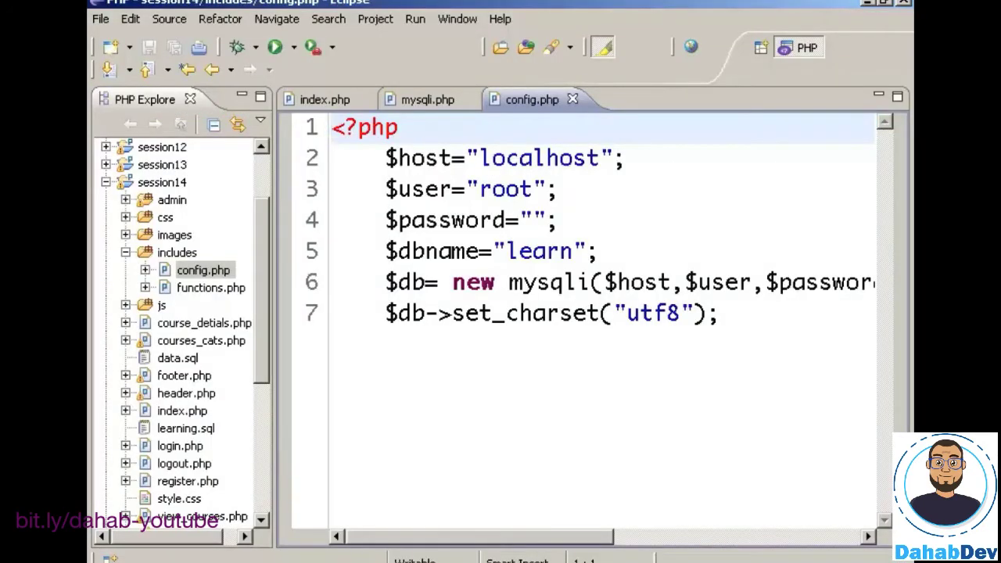
{"action": "key", "text": "alt+Tab"}
{"action": "key", "text": "alt+Tab"}
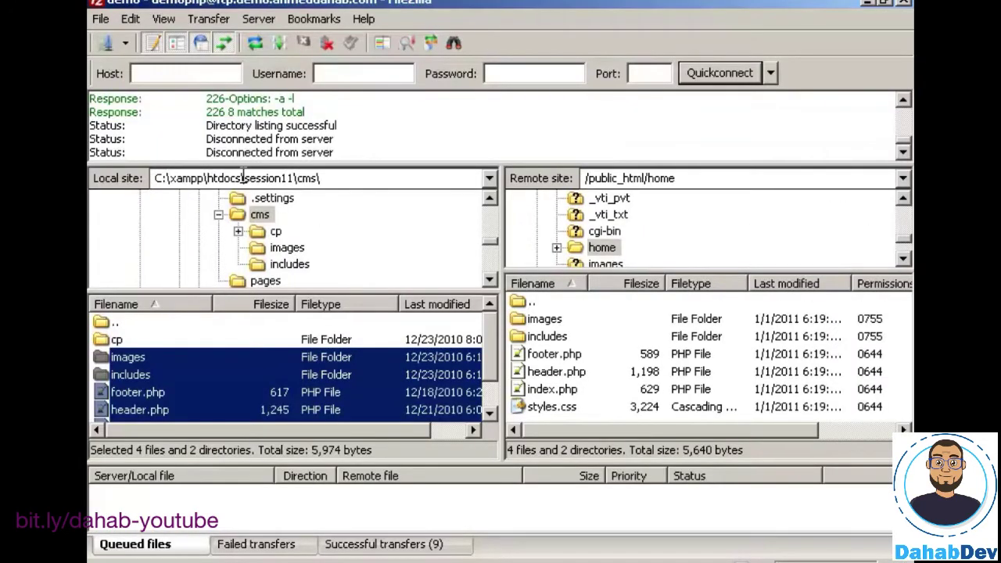
{"action": "double_click", "coordinate": [242, 177]}
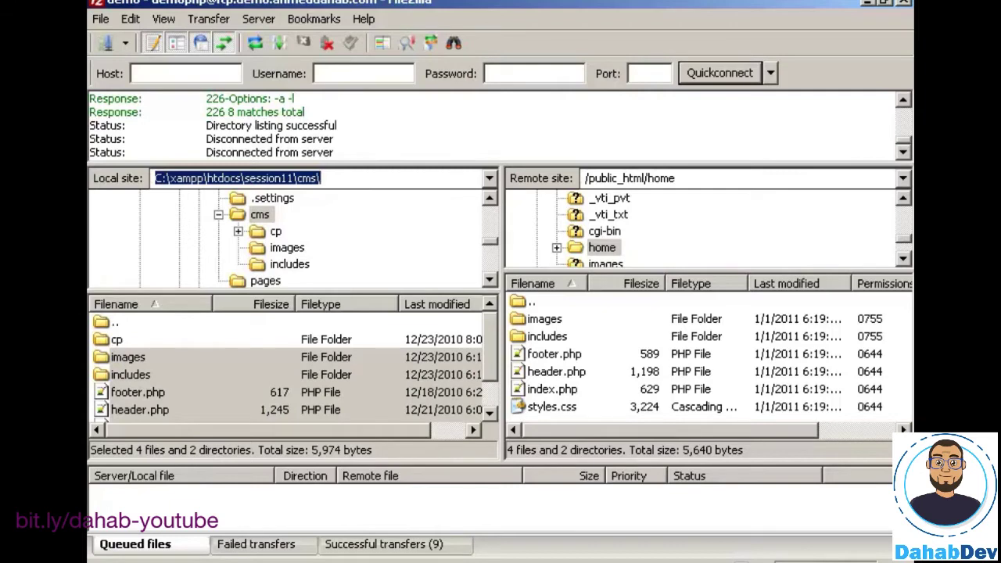
{"action": "key", "text": "alt+Tab"}
Step: Copy the saved database password from the spare tab's address bar, then minimize Firefox
{"action": "left_click", "coordinate": [747, 114]}
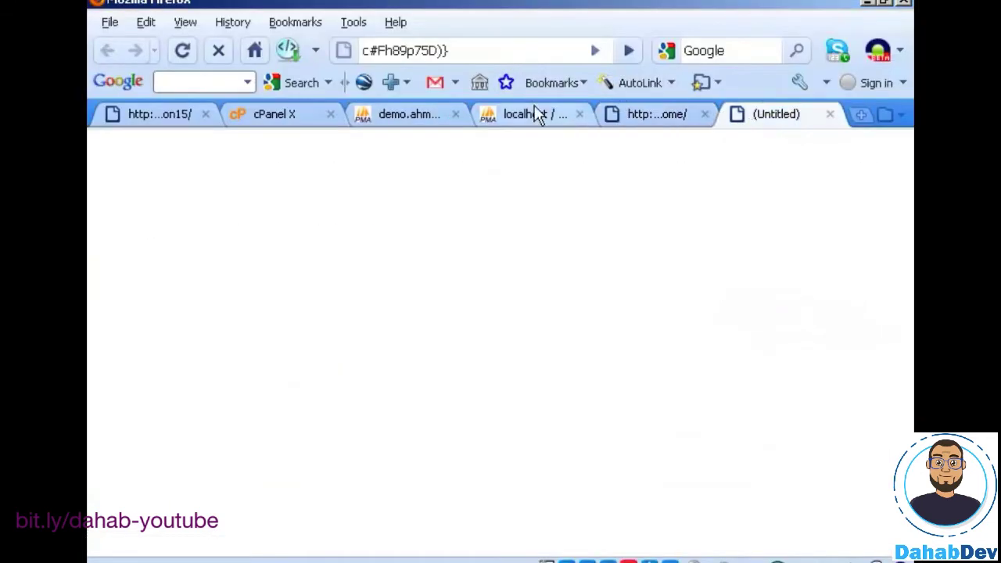
{"action": "left_click", "coordinate": [453, 49]}
{"action": "right_click", "coordinate": [400, 56]}
{"action": "left_click", "coordinate": [442, 125]}
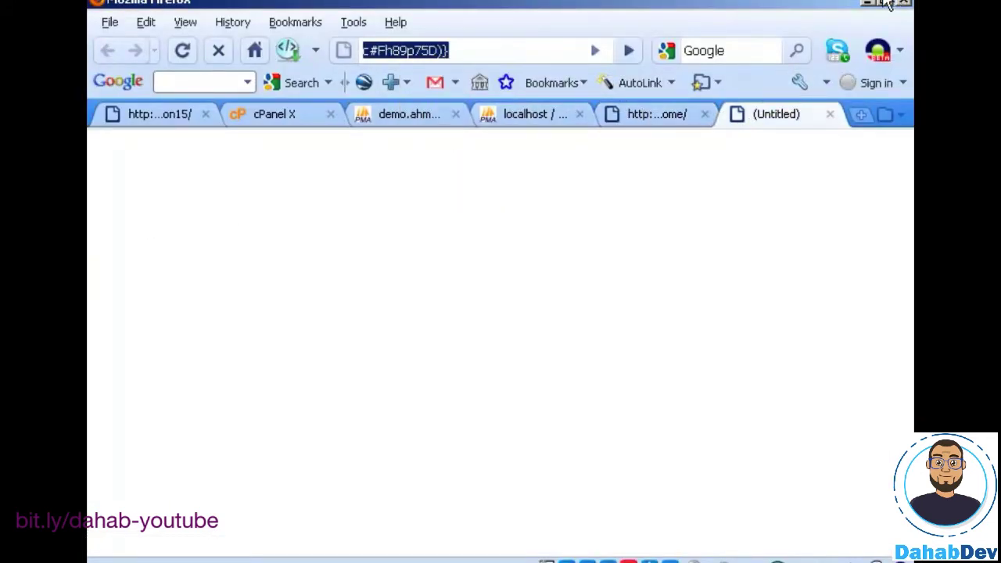
{"action": "left_click", "coordinate": [868, 4]}
Step: Create a new text document on the desktop and enter the database password in it
{"action": "key", "text": "super+d"}
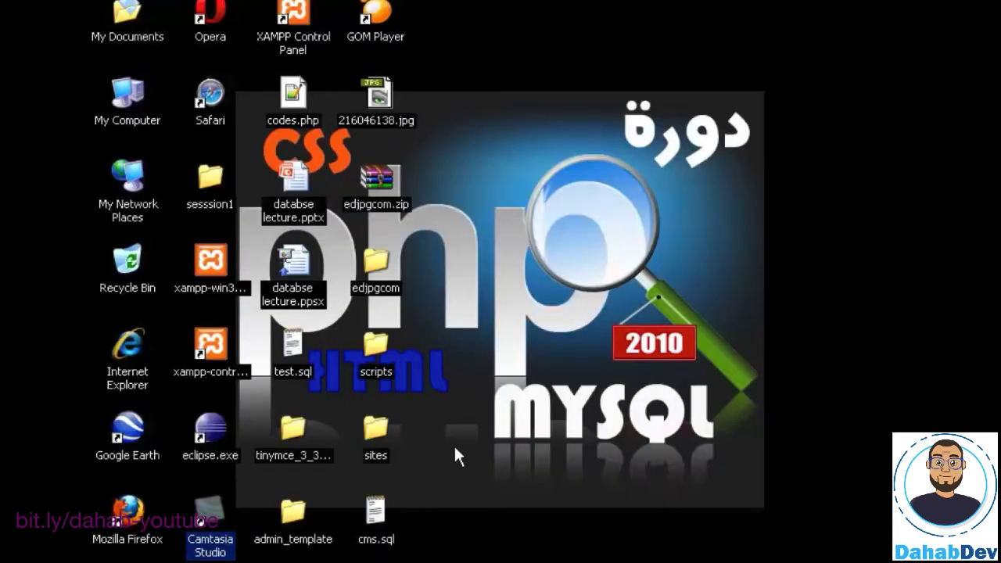
{"action": "right_click", "coordinate": [457, 440]}
{"action": "mouse_move", "coordinate": [546, 407]}
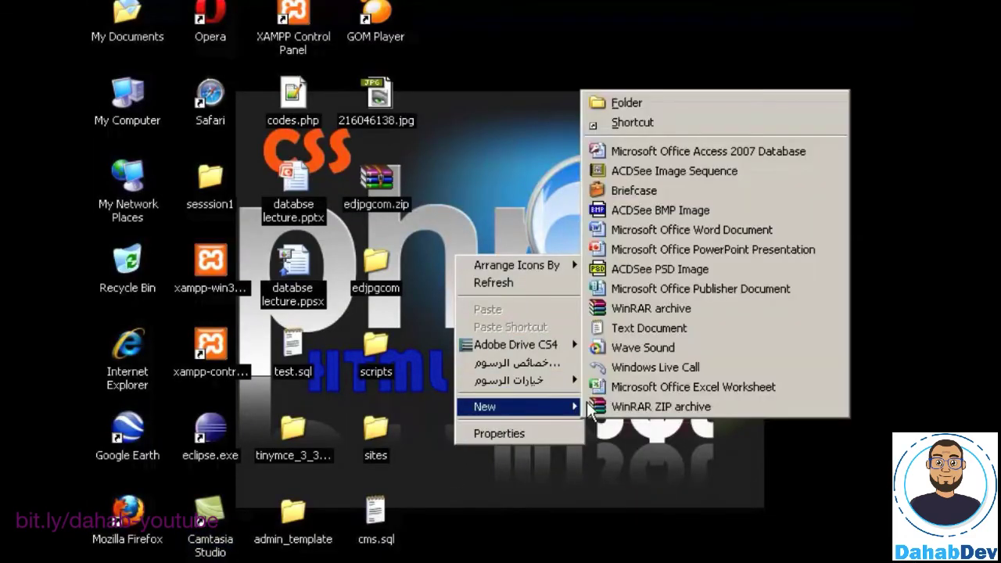
{"action": "left_click", "coordinate": [636, 329]}
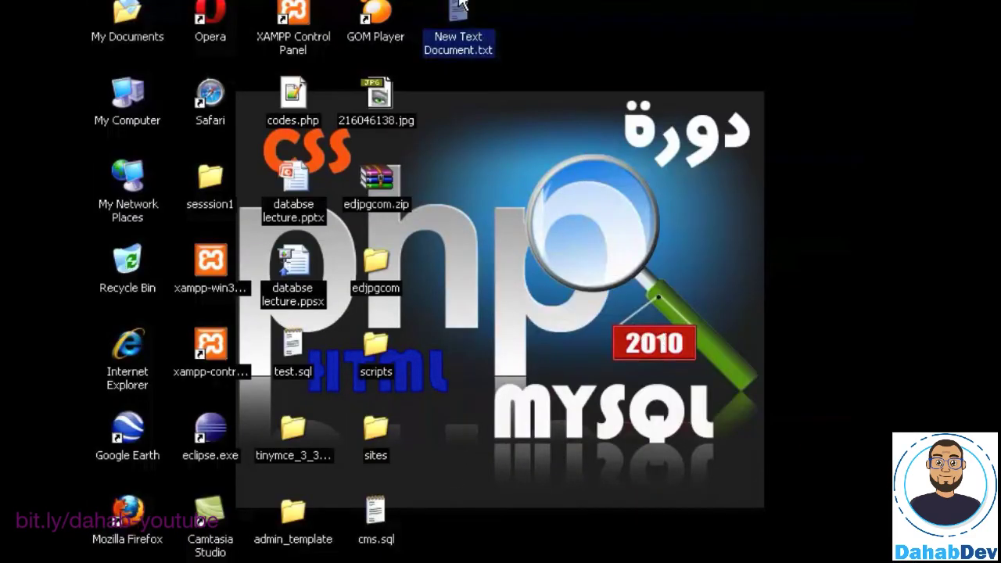
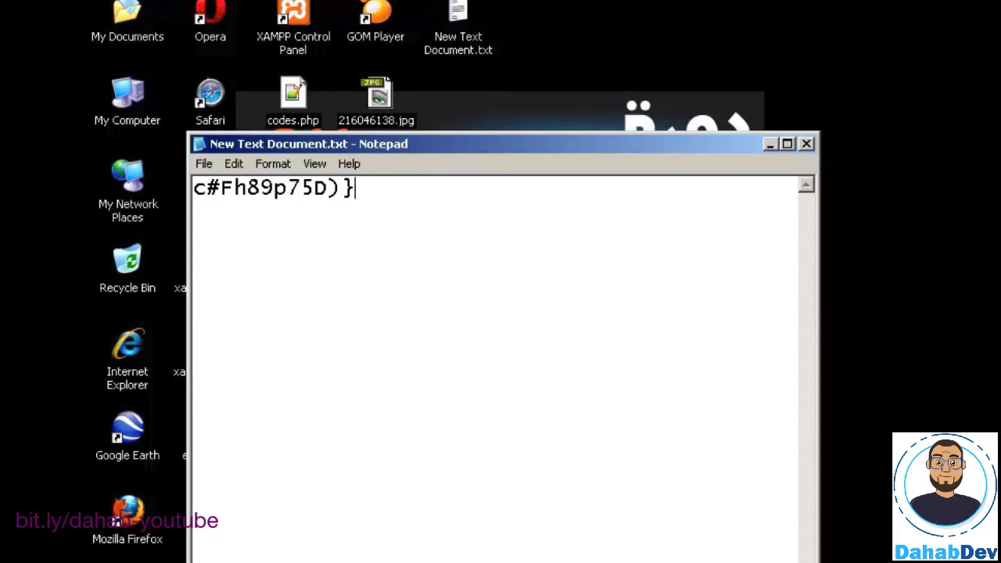
{"action": "key", "text": "alt+Tab"}
{"action": "key", "text": "alt+Tab"}
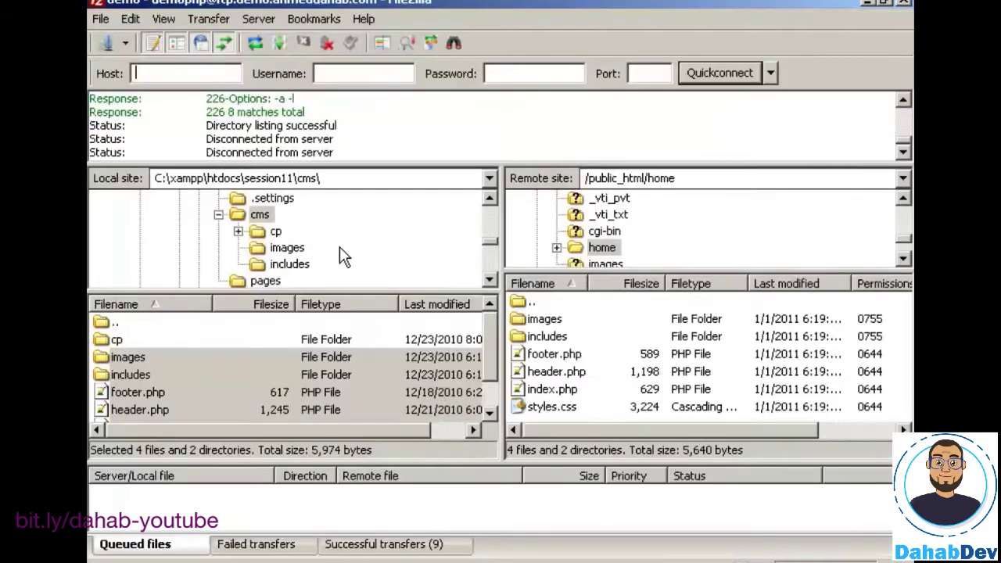
Step: Go to the local cms folder in Windows Explorer using FileZilla's local site path
{"action": "left_click", "coordinate": [372, 179]}
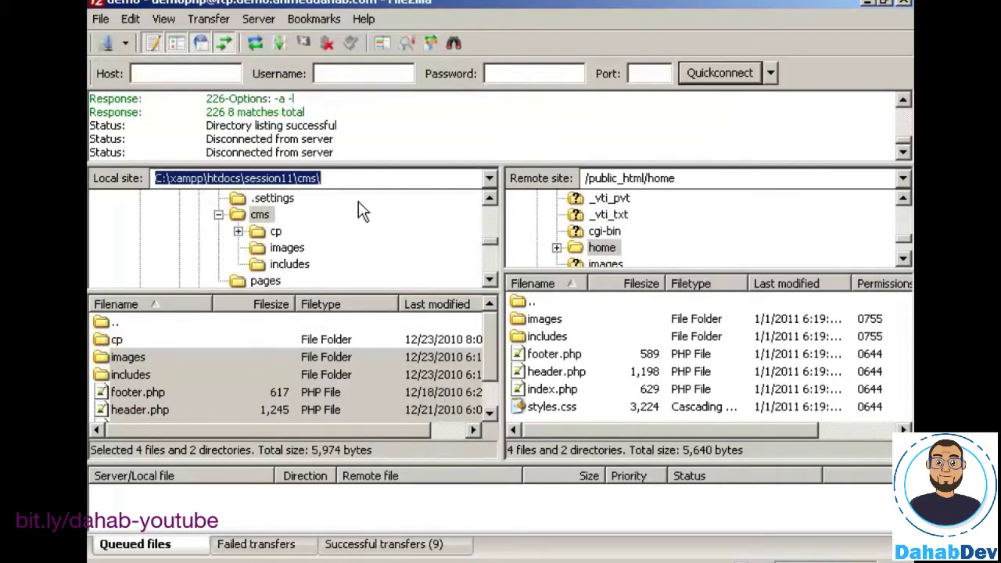
{"action": "key", "text": "alt+Tab"}
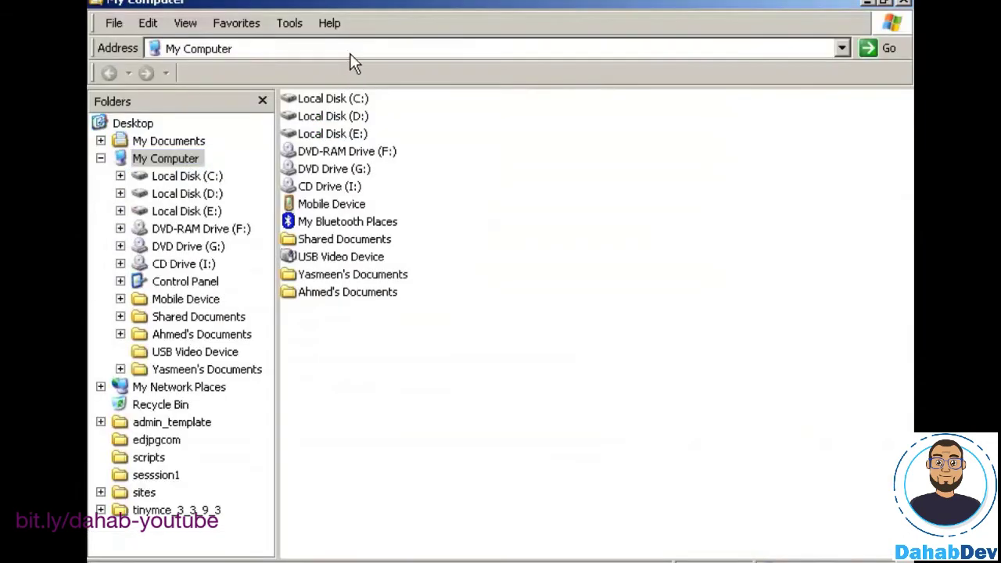
{"action": "left_click", "coordinate": [350, 50]}
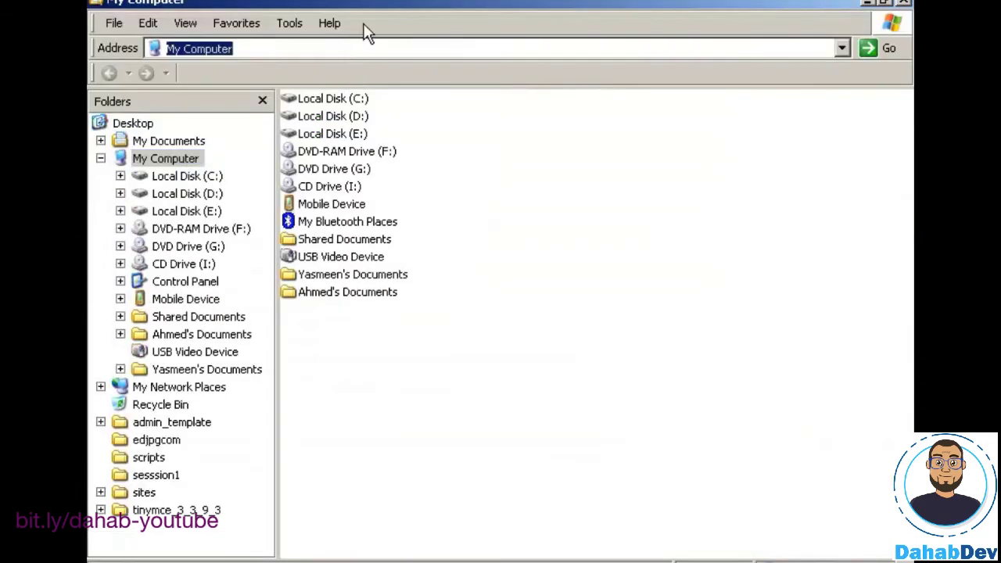
{"action": "key", "text": "ctrl+v"}
{"action": "key", "text": "Return"}
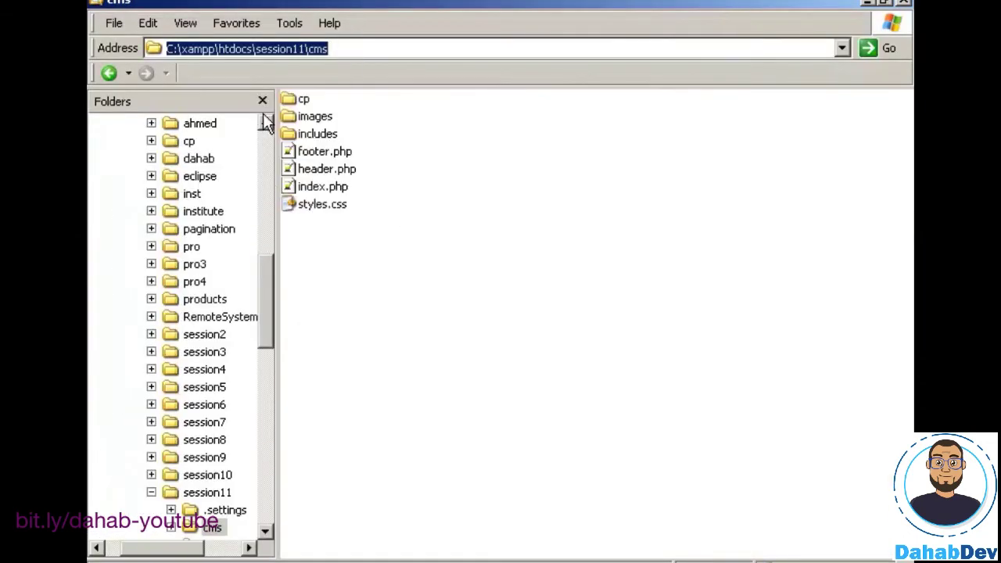
Step: Open includes/config.php with Notepad++ from the includes folder
{"action": "left_click", "coordinate": [263, 102]}
{"action": "double_click", "coordinate": [327, 134]}
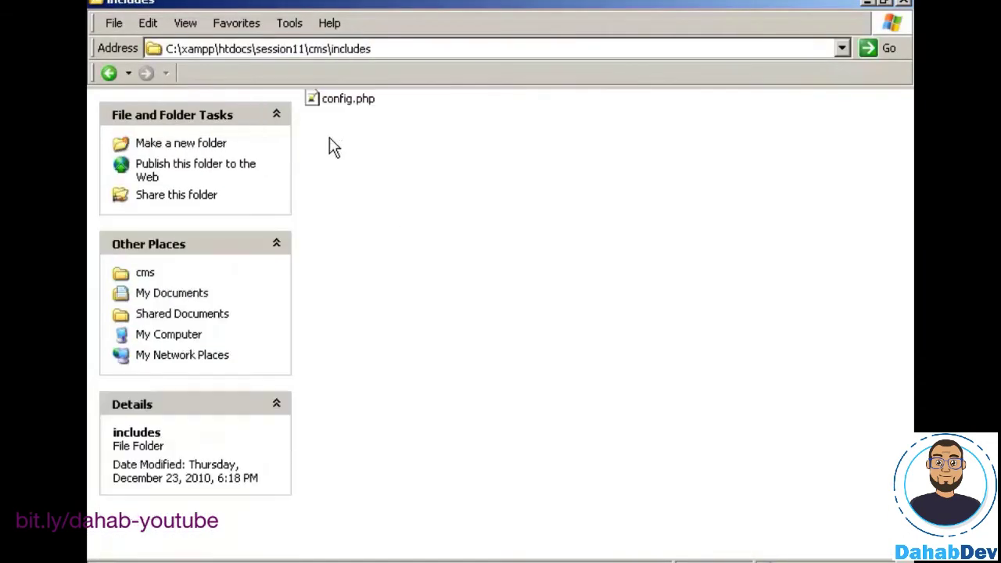
{"action": "double_click", "coordinate": [326, 98]}
{"action": "right_click", "coordinate": [327, 95]}
{"action": "left_click", "coordinate": [409, 194]}
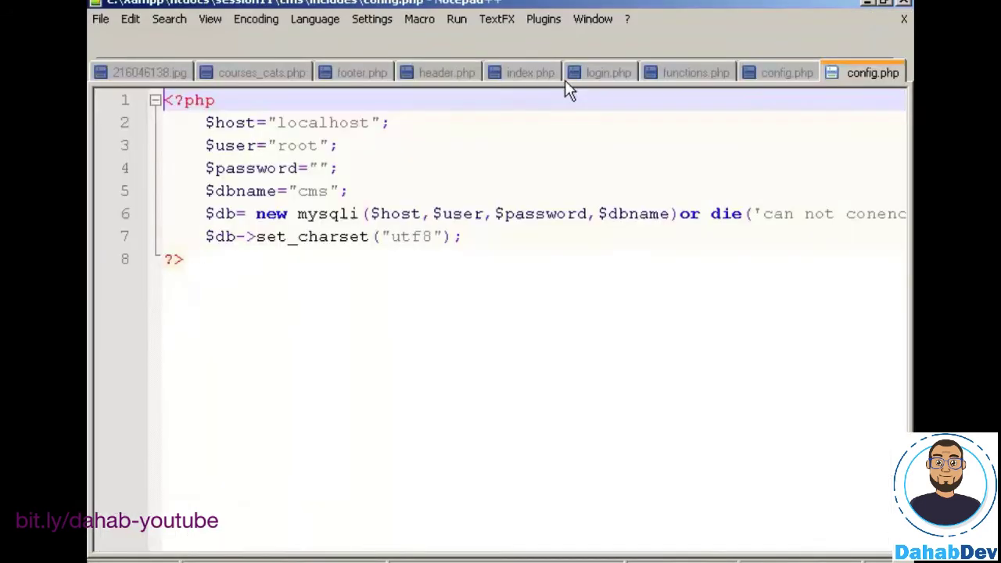
Step: Close every file but config.php and change $user from root to demophp_test
{"action": "right_click", "coordinate": [872, 69]}
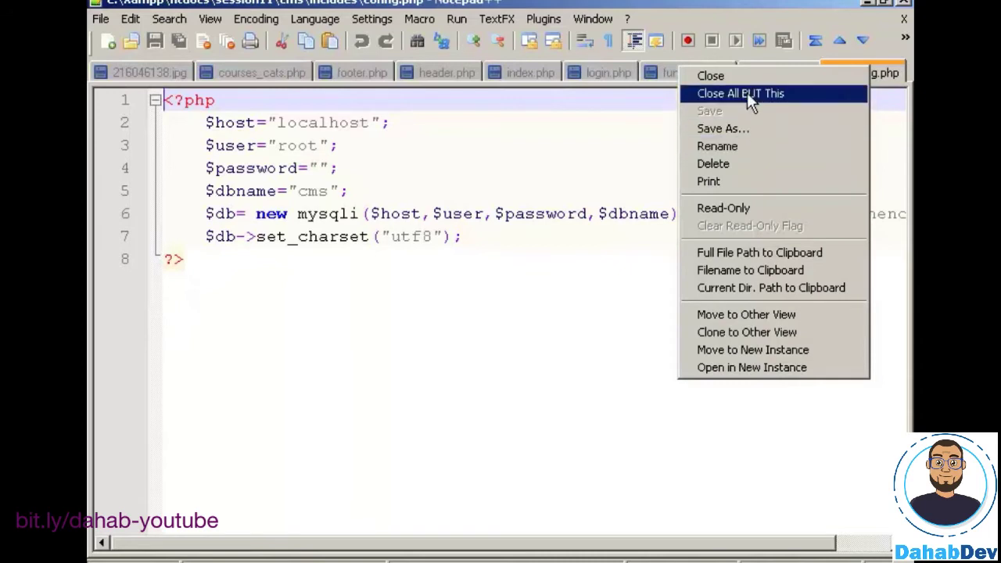
{"action": "left_click", "coordinate": [747, 92]}
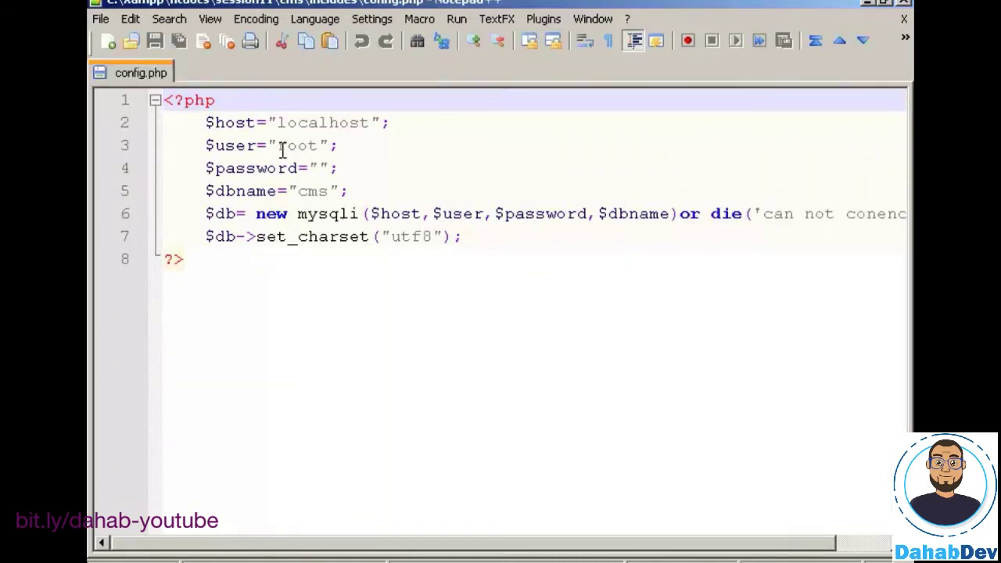
{"action": "left_click_drag", "start_coordinate": [279, 145], "coordinate": [319, 145]}
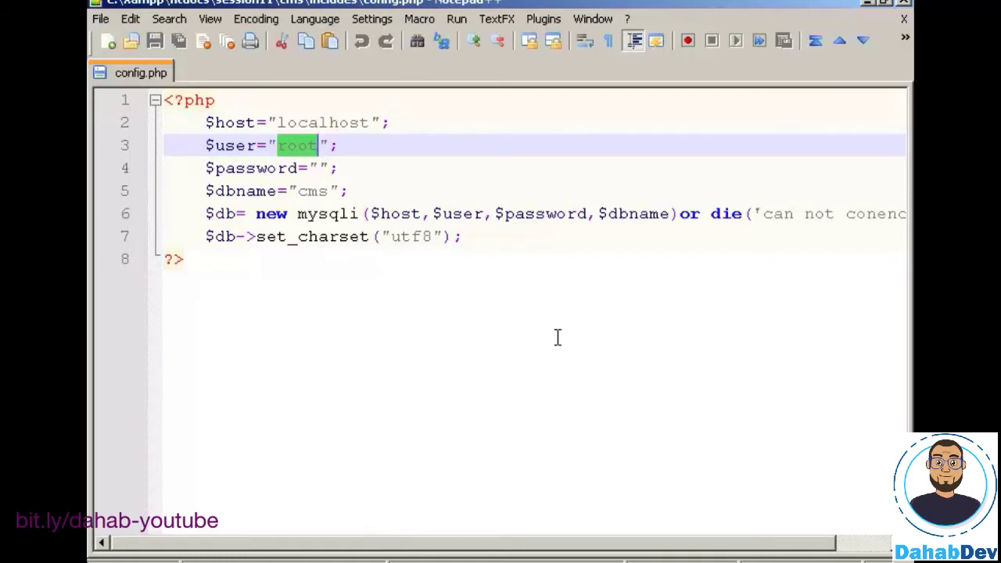
{"action": "type", "text": "de"}
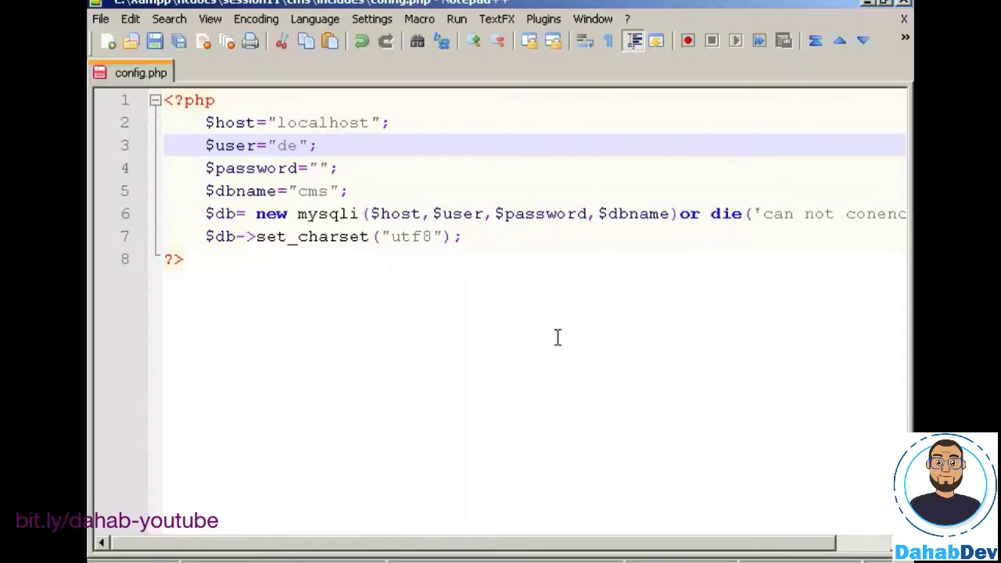
{"action": "type", "text": "mophp_test"}
{"action": "key", "text": "alt+Tab"}
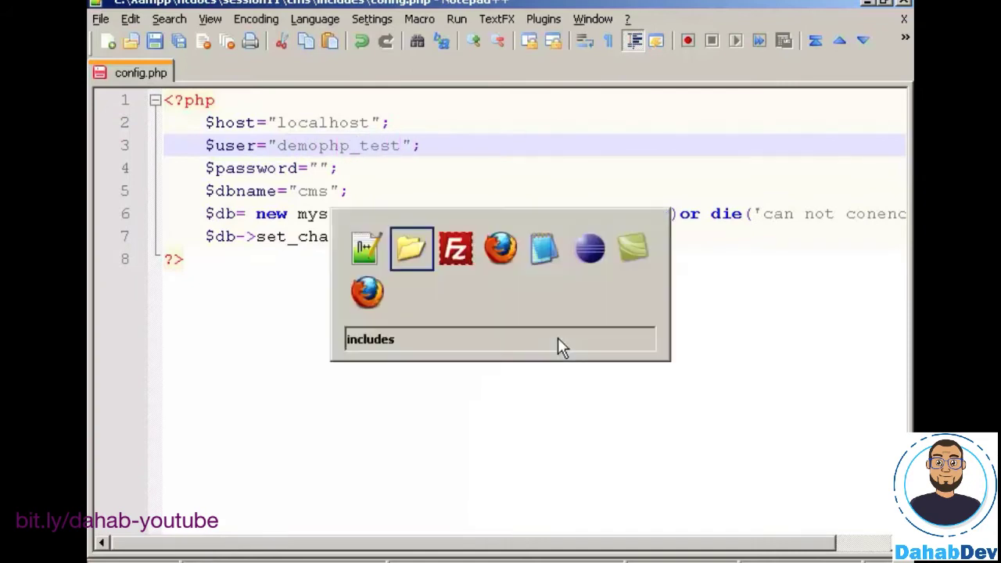
{"action": "key", "text": "alt+Tab"}
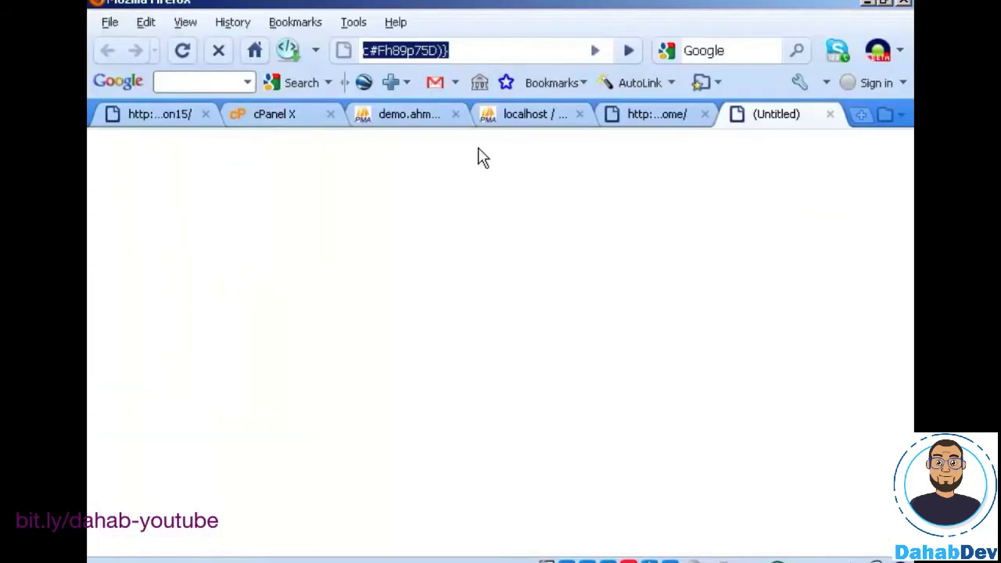
{"action": "left_click", "coordinate": [660, 119]}
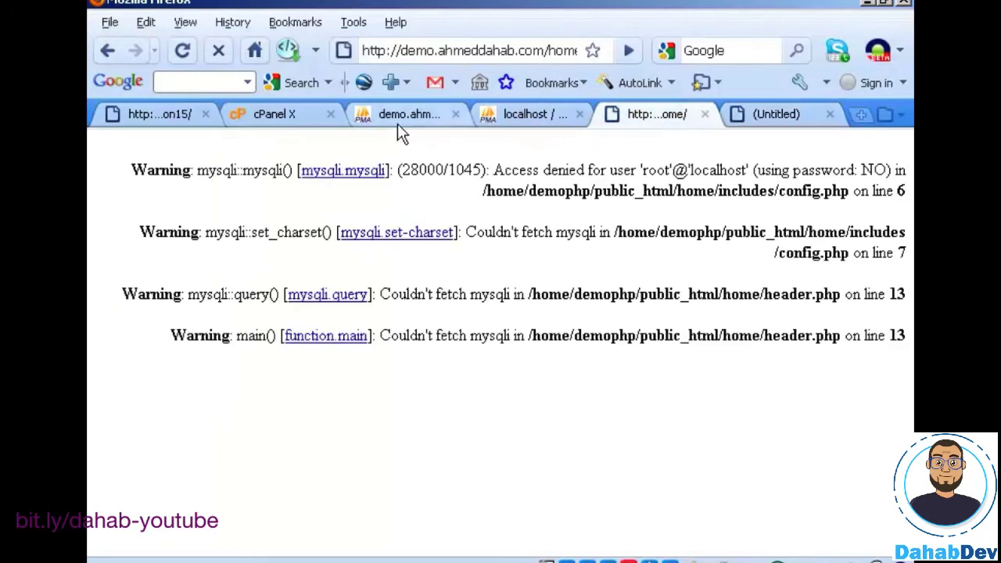
{"action": "left_click", "coordinate": [282, 114]}
{"action": "scroll", "coordinate": [403, 357], "scroll_direction": "down", "scroll_amount": 3}
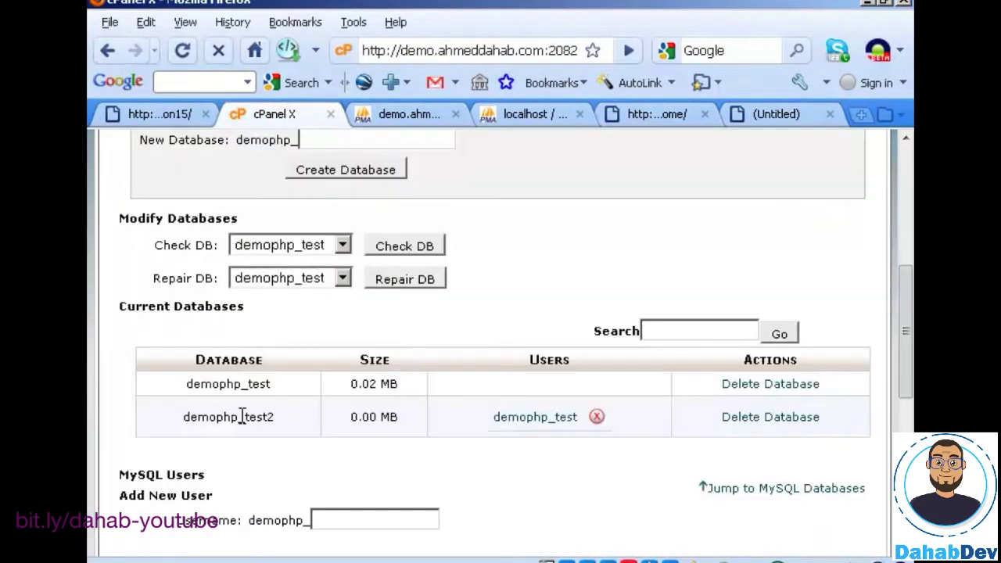
{"action": "right_click", "coordinate": [268, 384]}
{"action": "left_click", "coordinate": [281, 68]}
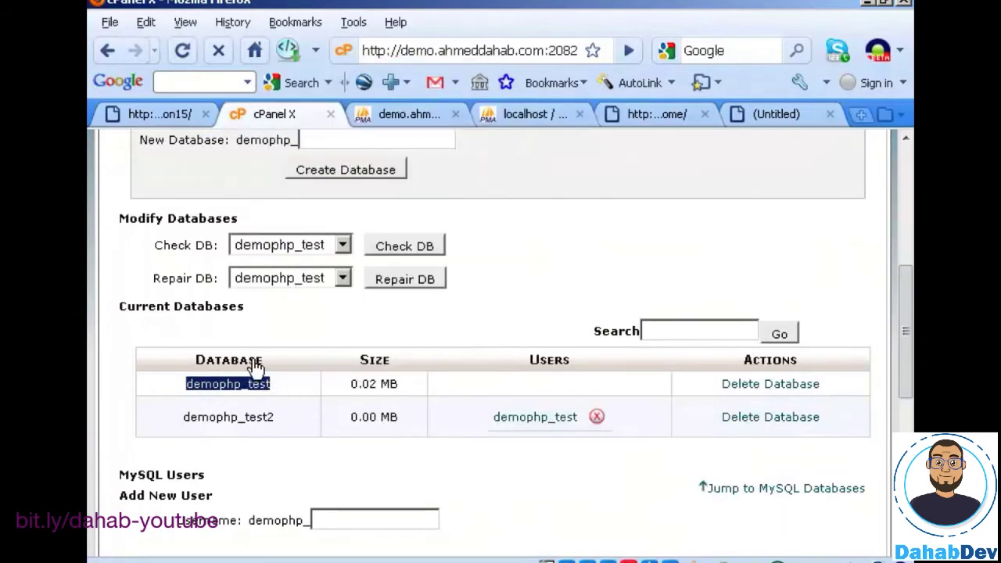
{"action": "scroll", "coordinate": [198, 374], "scroll_direction": "down", "scroll_amount": 5}
{"action": "scroll", "coordinate": [211, 364], "scroll_direction": "up", "scroll_amount": 3}
{"action": "scroll", "coordinate": [258, 399], "scroll_direction": "down", "scroll_amount": 4}
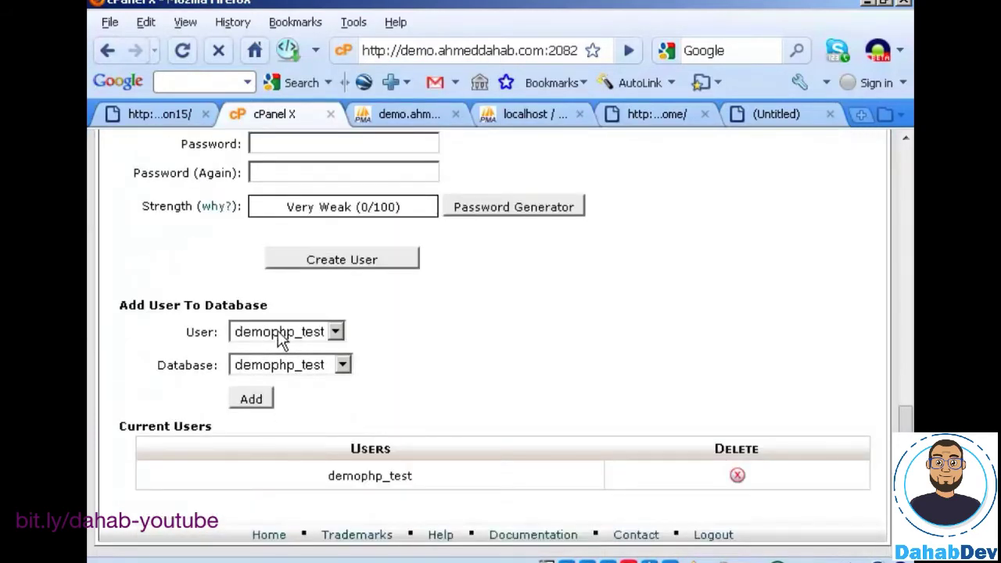
{"action": "scroll", "coordinate": [632, 358], "scroll_direction": "up", "scroll_amount": 10}
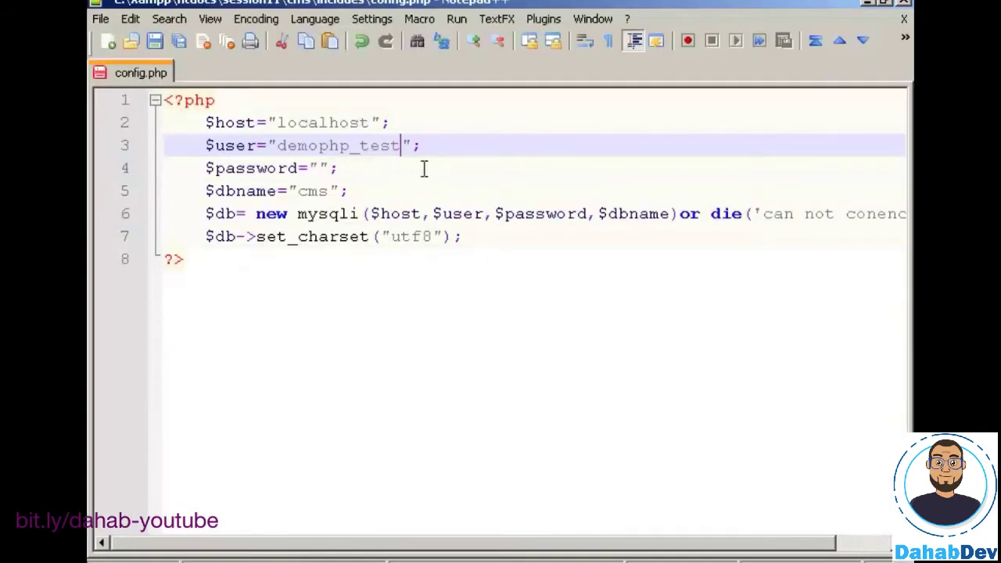
Step: Paste the saved hosting database password into config.php's $password value and save
{"action": "double_click", "coordinate": [293, 144]}
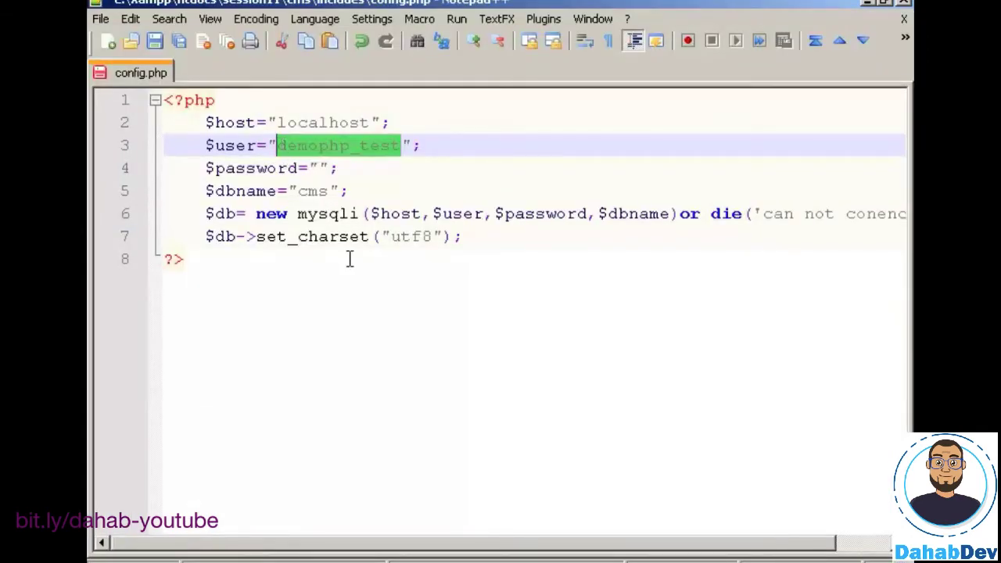
{"action": "left_click", "coordinate": [318, 168]}
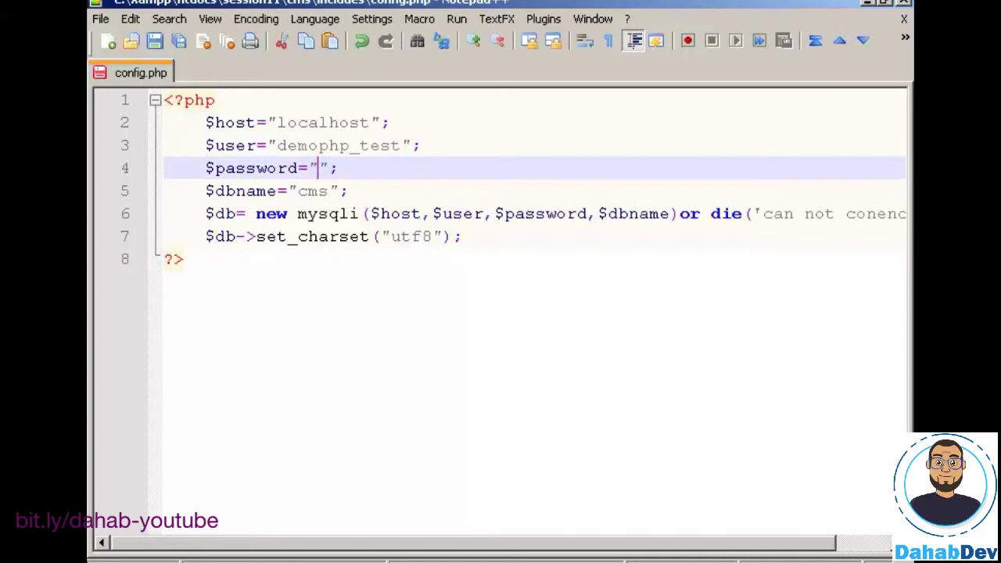
{"action": "key", "text": "alt+Tab"}
{"action": "key", "text": "ctrl+a"}
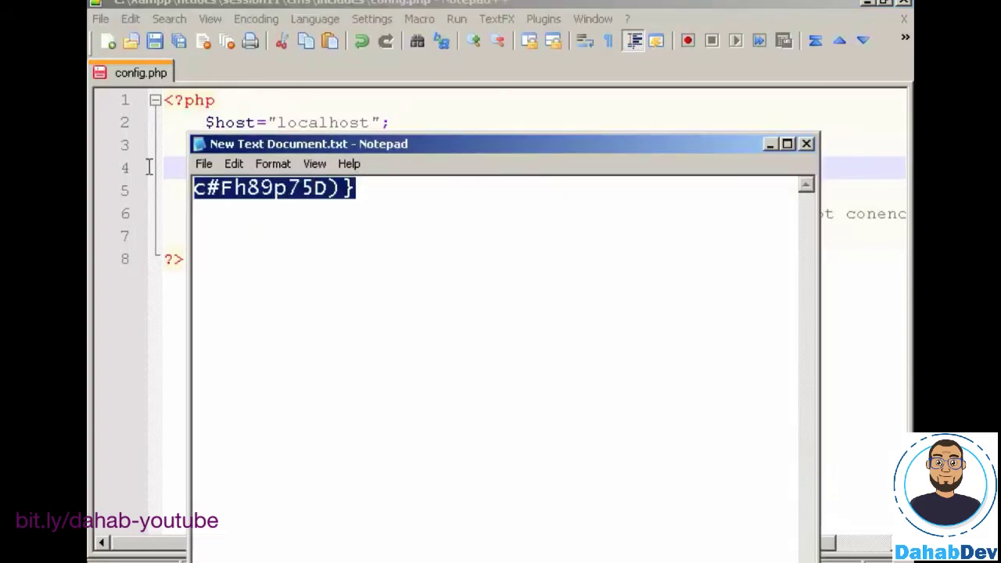
{"action": "right_click", "coordinate": [251, 200]}
{"action": "left_click", "coordinate": [298, 257]}
{"action": "key", "text": "alt+Tab"}
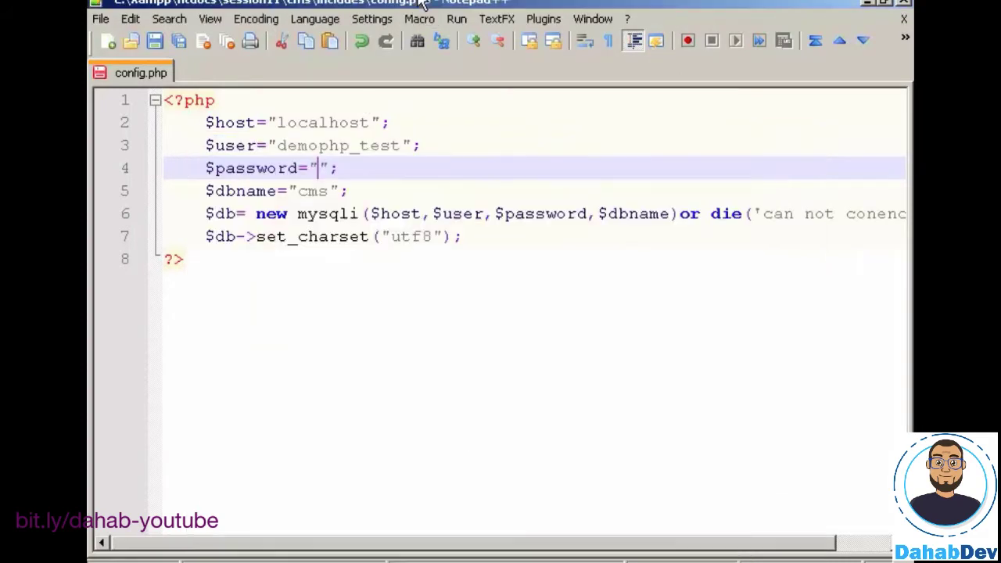
{"action": "key", "text": "ctrl+v"}
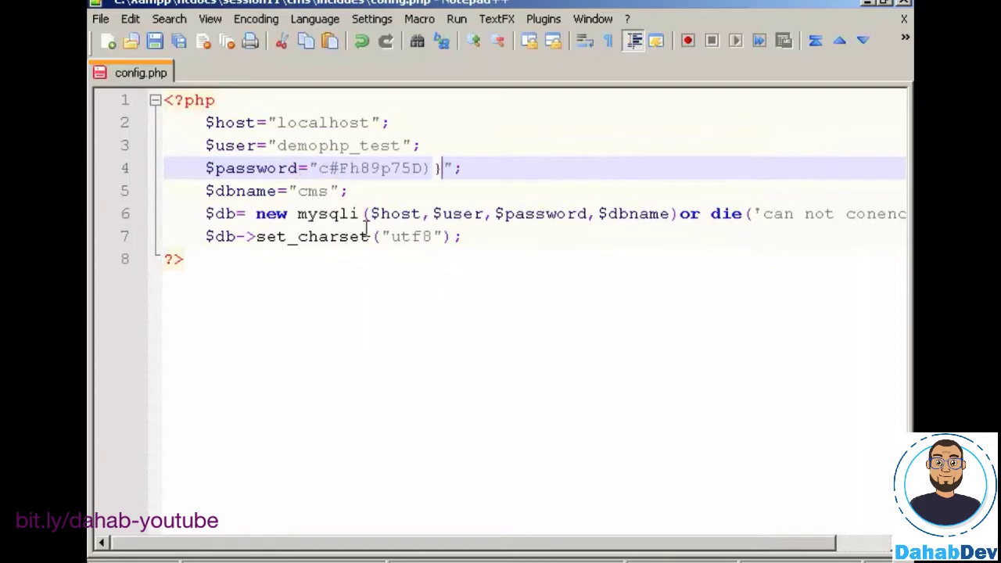
{"action": "key", "text": "ctrl+s"}
Step: Change $dbname from cms to demophp_test2 and save config.php
{"action": "double_click", "coordinate": [307, 190]}
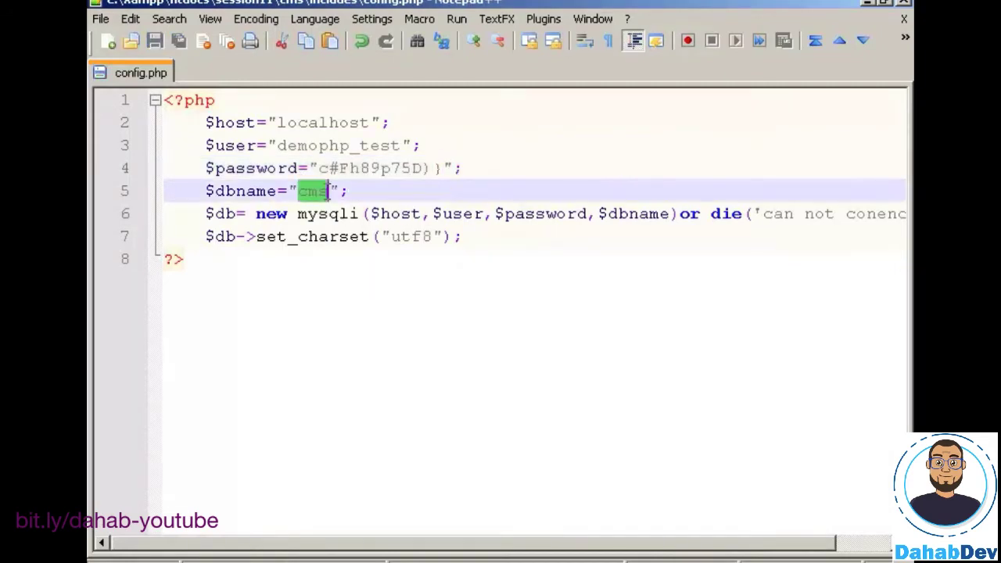
{"action": "key", "text": "ctrl+v"}
{"action": "key", "text": "ctrl+z"}
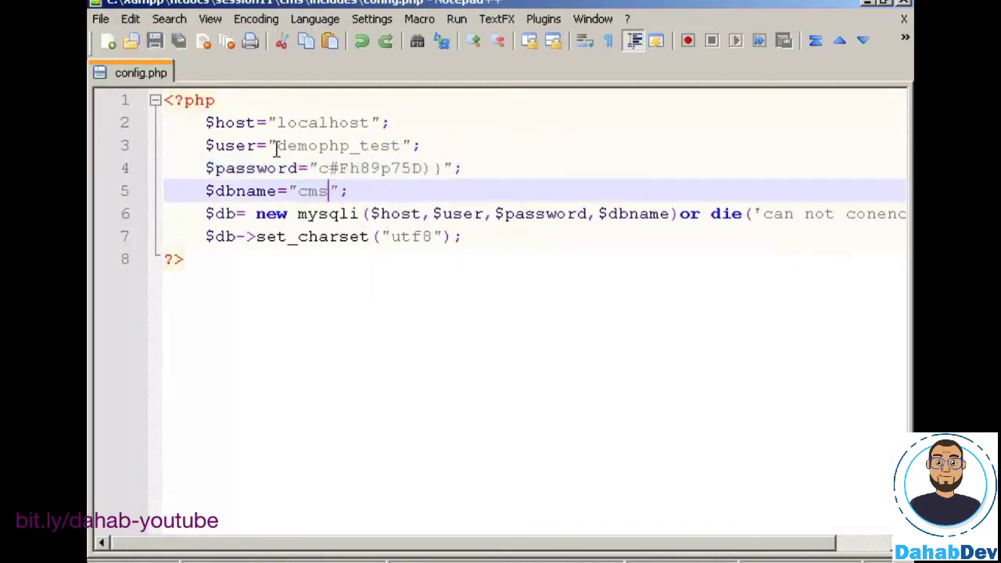
{"action": "left_click_drag", "start_coordinate": [276, 148], "coordinate": [400, 155]}
{"action": "left_click", "coordinate": [328, 191]}
{"action": "double_click", "coordinate": [307, 191]}
{"action": "key", "text": "ctrl+v"}
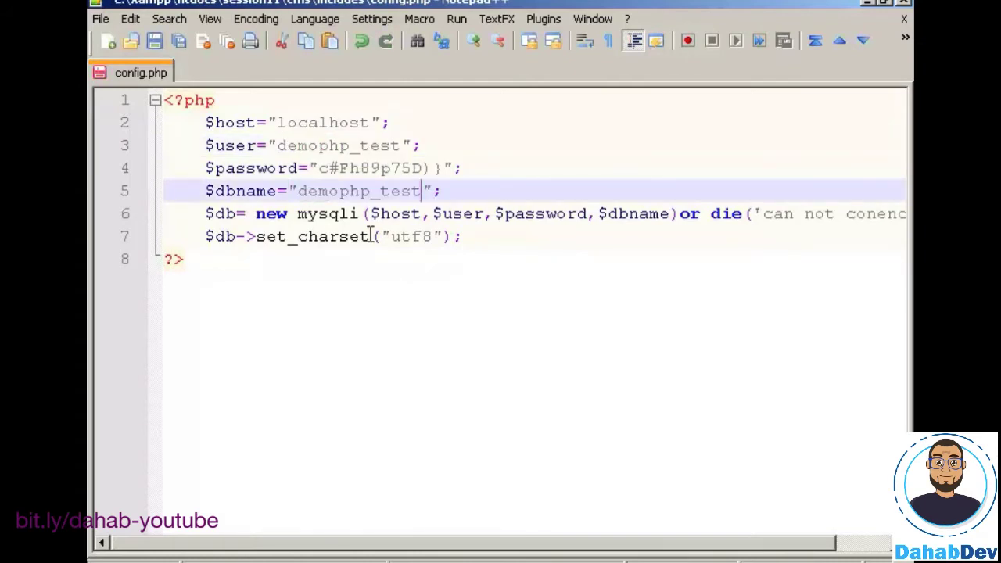
{"action": "type", "text": "2"}
{"action": "key", "text": "ctrl+s"}
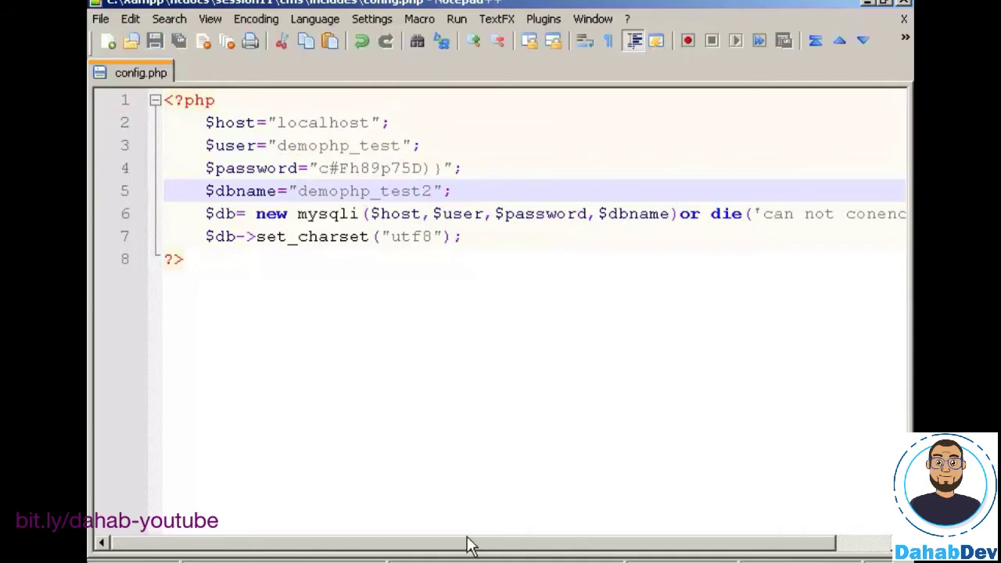
{"action": "key", "text": "alt+Tab"}
{"action": "double_click", "coordinate": [134, 370]}
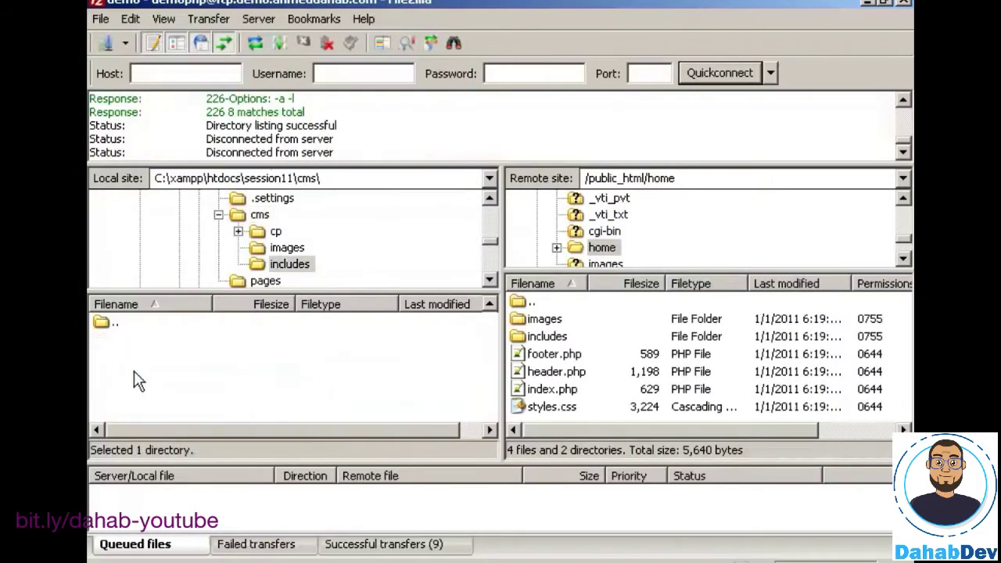
Step: Upload config.php to the server's /public_html/home/includes folder, overwriting the existing copy
{"action": "double_click", "coordinate": [547, 338]}
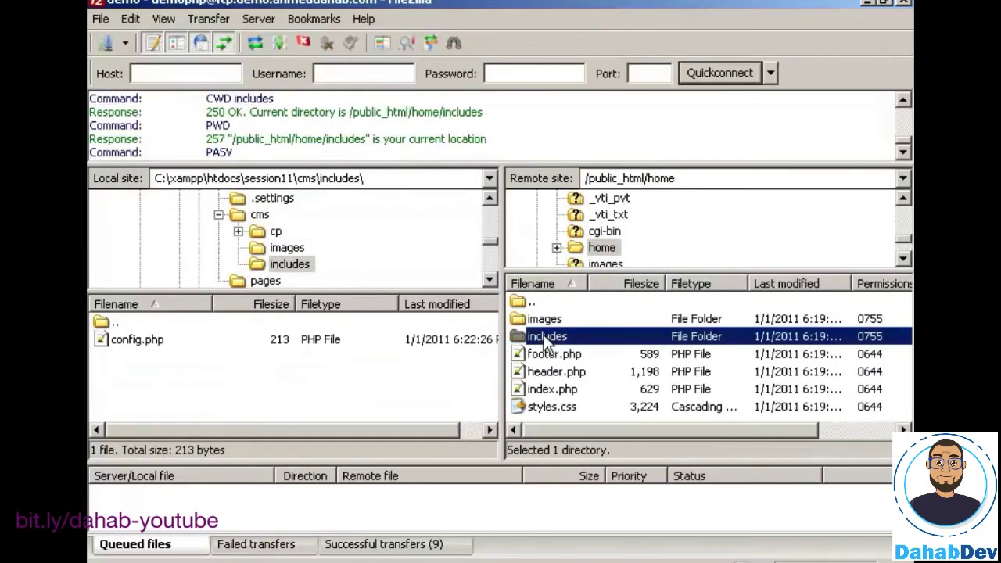
{"action": "right_click", "coordinate": [137, 344]}
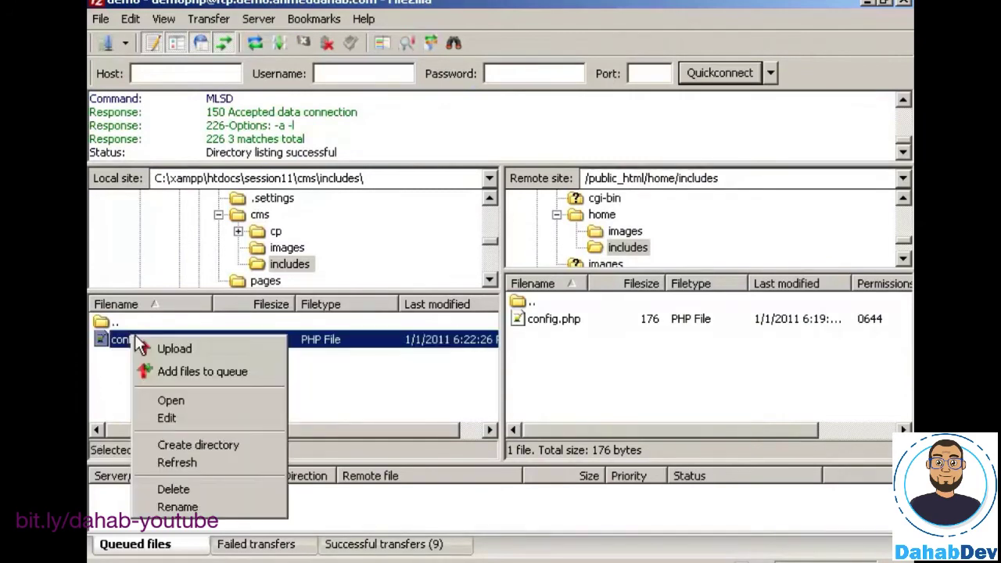
{"action": "left_click", "coordinate": [173, 348]}
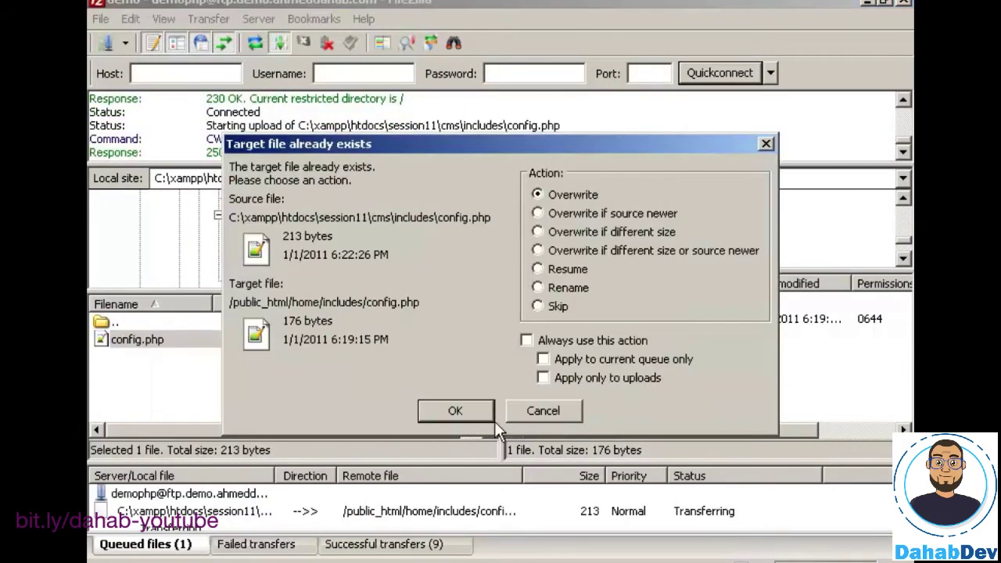
{"action": "left_click", "coordinate": [475, 411]}
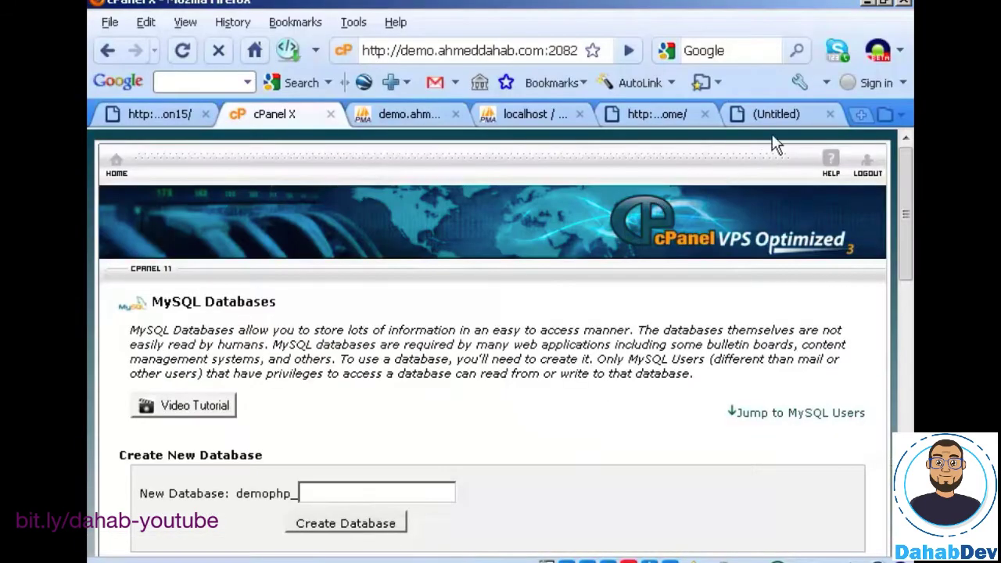
{"action": "left_click", "coordinate": [775, 116]}
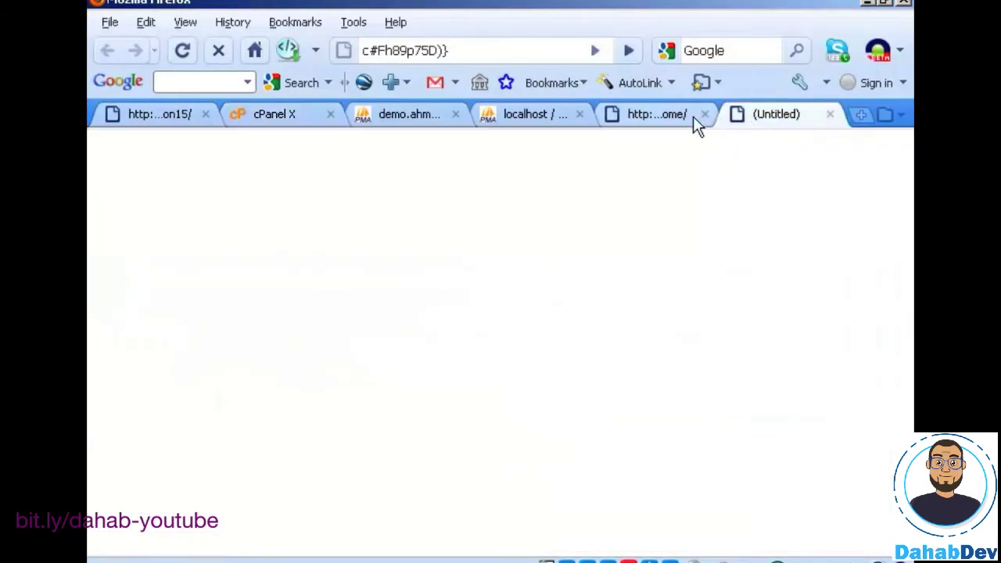
Step: Reload the live /home site and confirm it loads without database warnings
{"action": "left_click", "coordinate": [694, 116]}
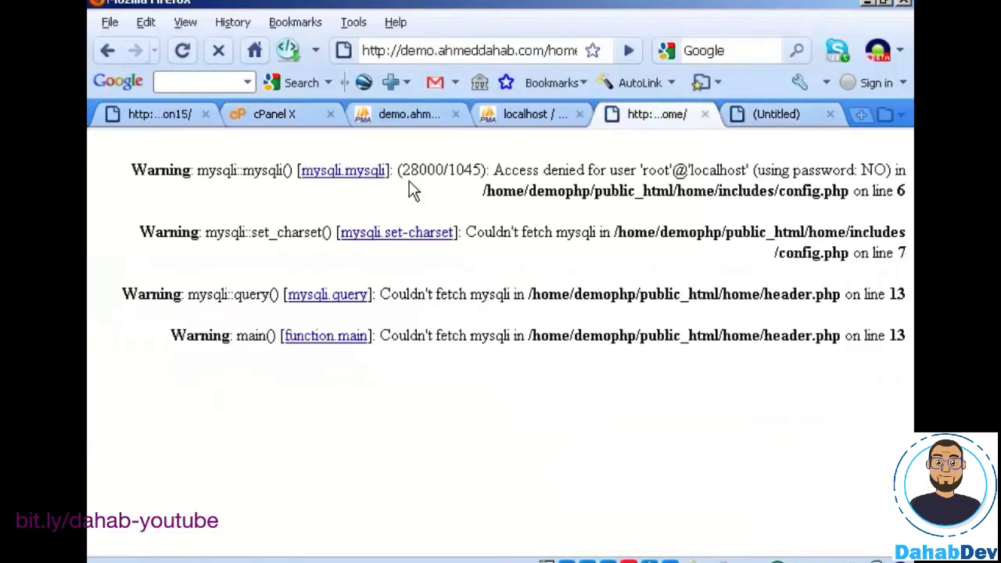
{"action": "left_click", "coordinate": [183, 51]}
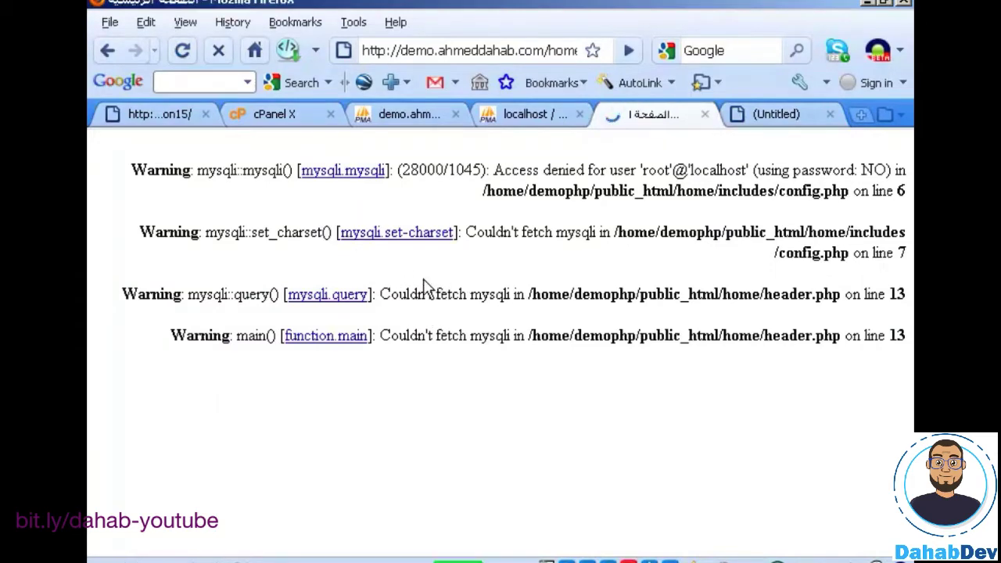
{"action": "scroll", "coordinate": [321, 293], "scroll_direction": "down", "scroll_amount": 5}
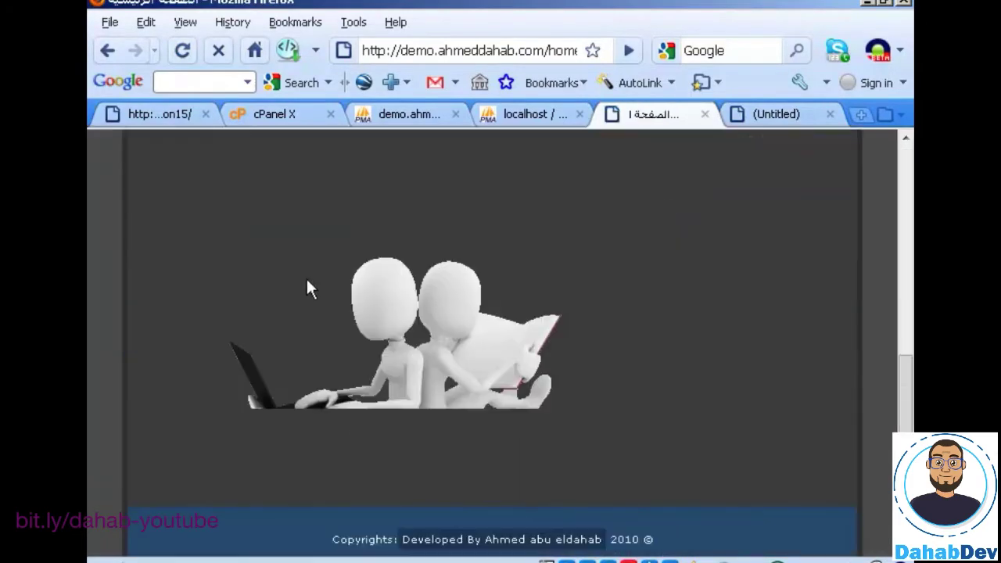
{"action": "scroll", "coordinate": [309, 289], "scroll_direction": "up", "scroll_amount": 5}
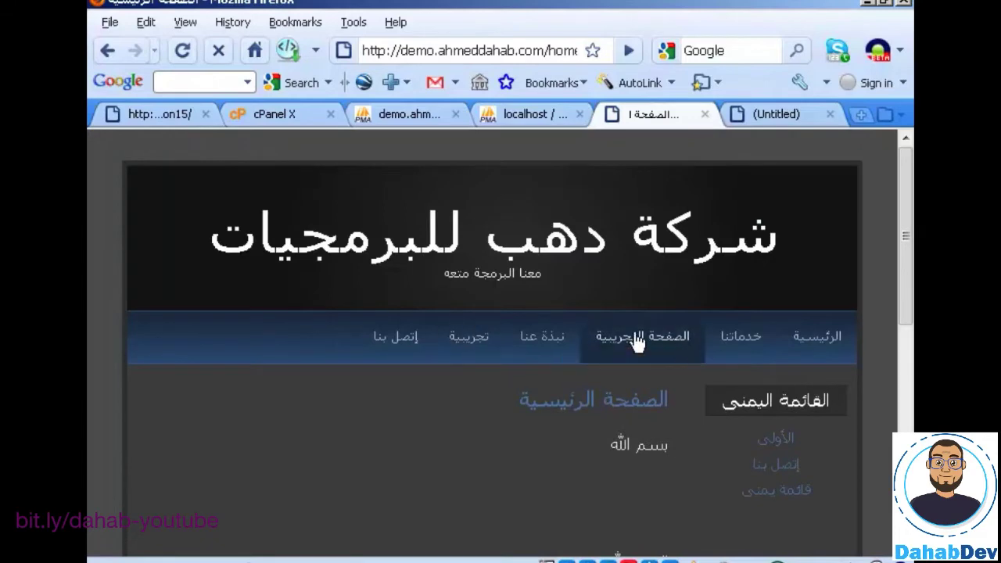
Step: View the خدماتنا services page, then go to local phpMyAdmin's cms database
{"action": "left_click", "coordinate": [741, 356]}
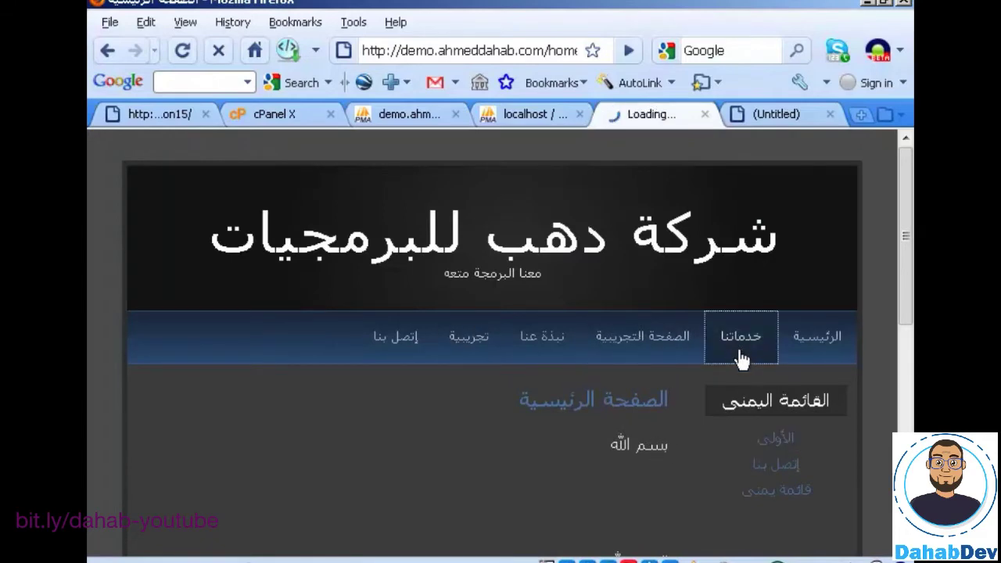
{"action": "scroll", "coordinate": [485, 308], "scroll_direction": "down", "scroll_amount": 3}
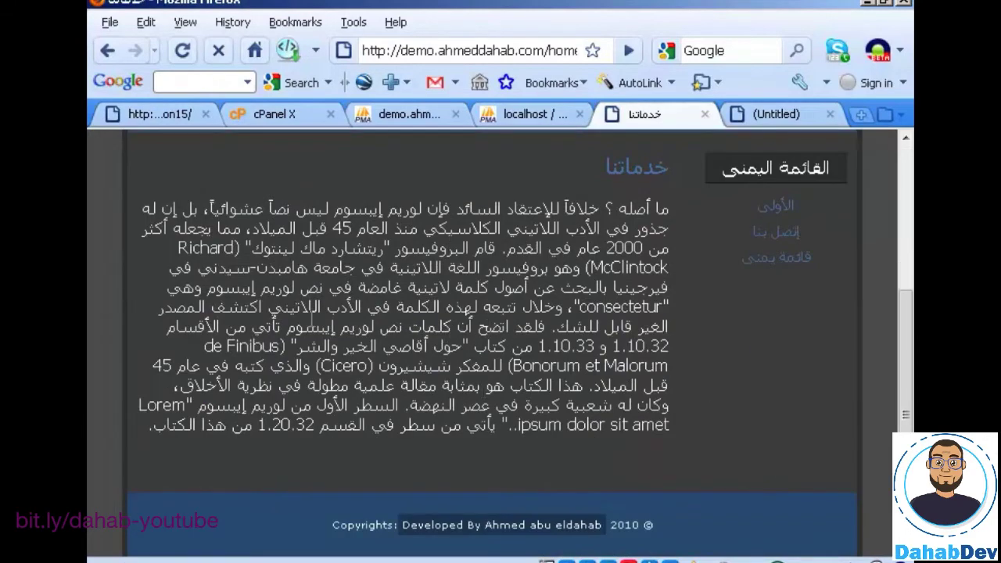
{"action": "scroll", "coordinate": [402, 335], "scroll_direction": "up", "scroll_amount": 3}
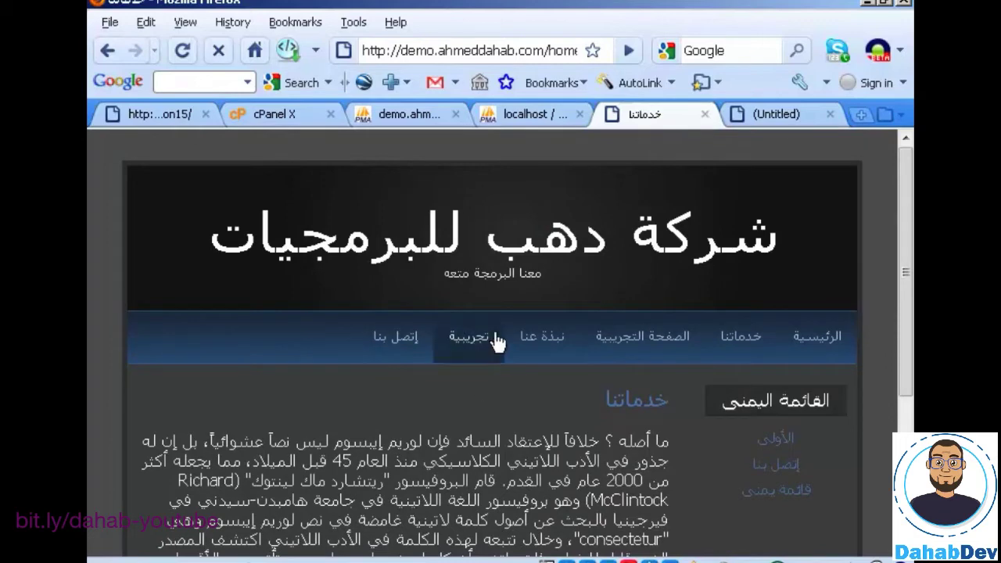
{"action": "left_click", "coordinate": [509, 122]}
{"action": "left_click", "coordinate": [119, 291]}
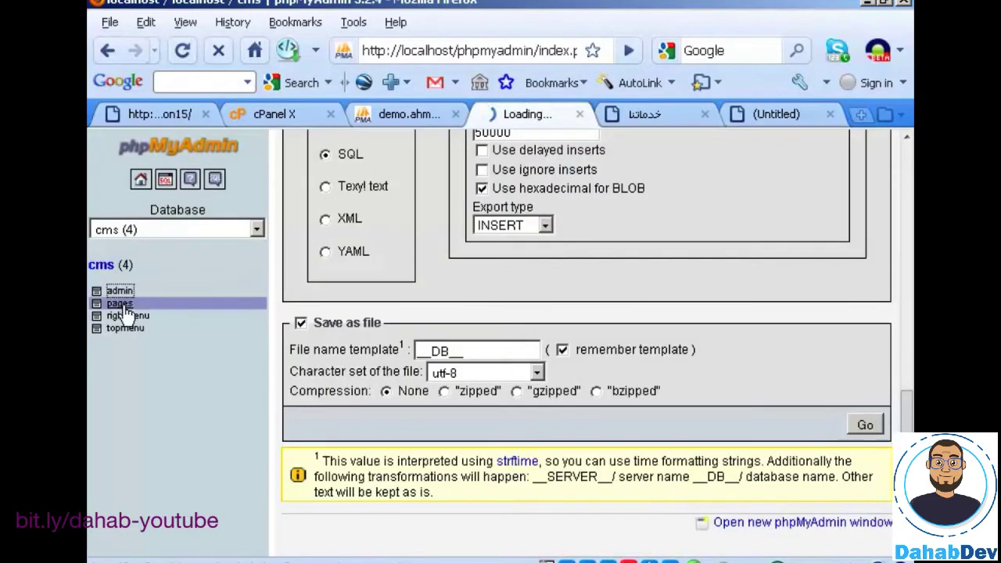
Step: Browse the local cms pages table to see its 5 rows
{"action": "left_click", "coordinate": [123, 305]}
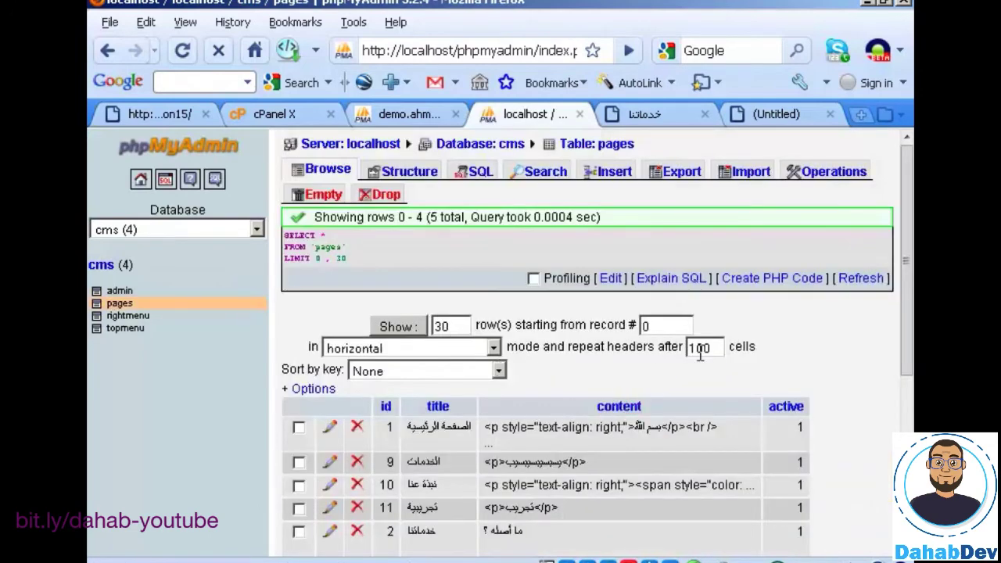
{"action": "scroll", "coordinate": [829, 335], "scroll_direction": "down", "scroll_amount": 2}
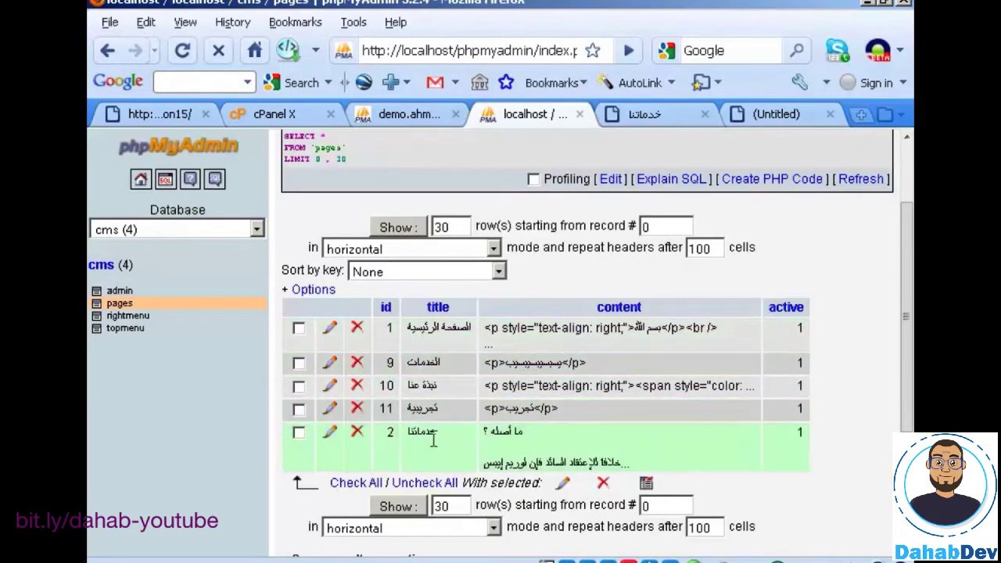